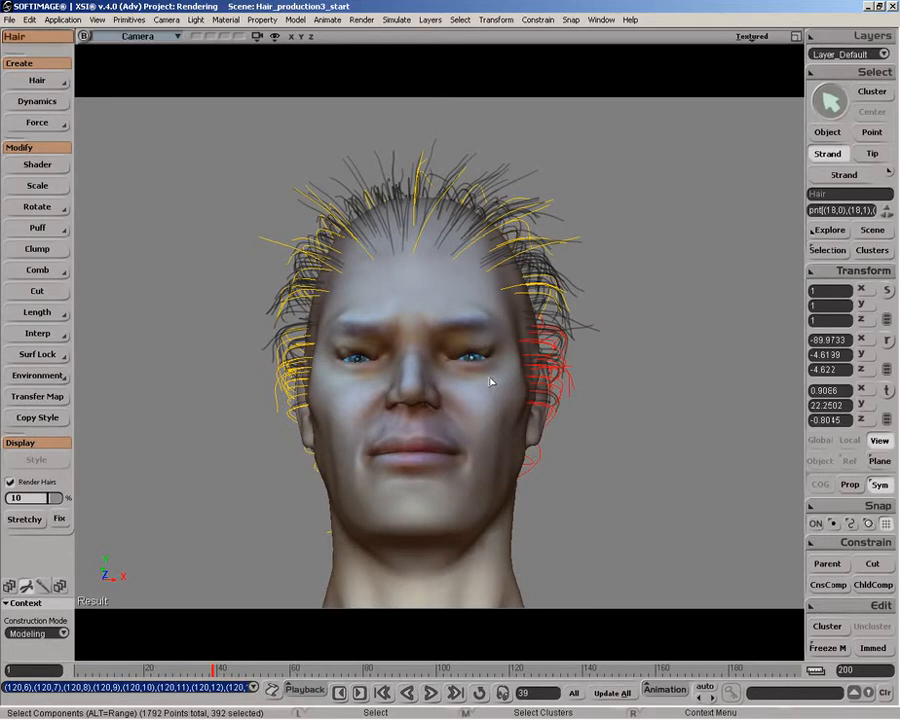
Apply a Recomb to the selected strands on the side of the head and check the result from the side and front.
click(40, 269)
click(122, 287)
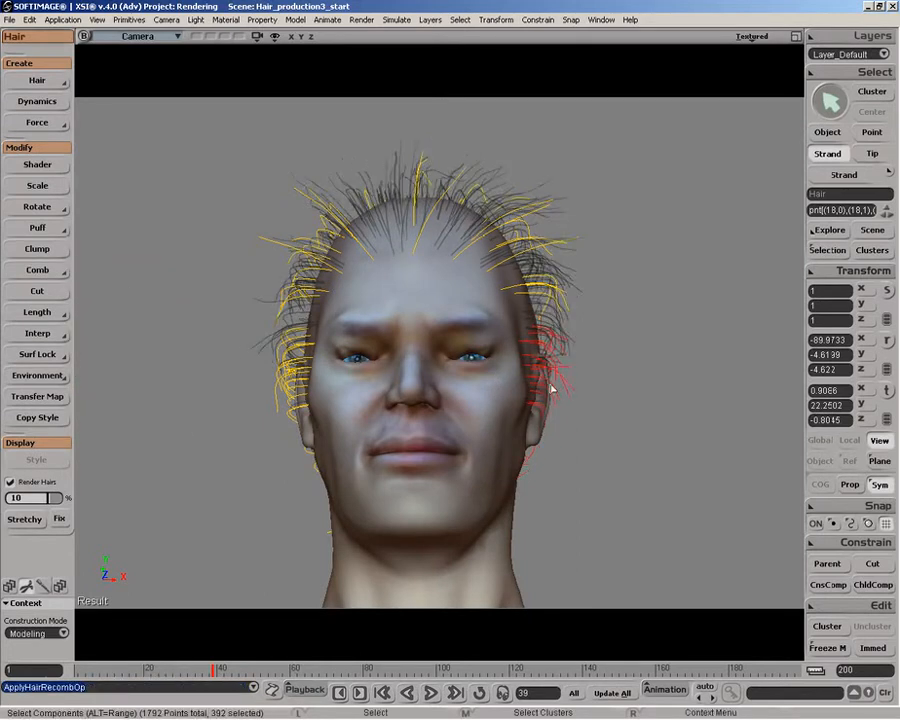
drag(561, 392, 314, 398)
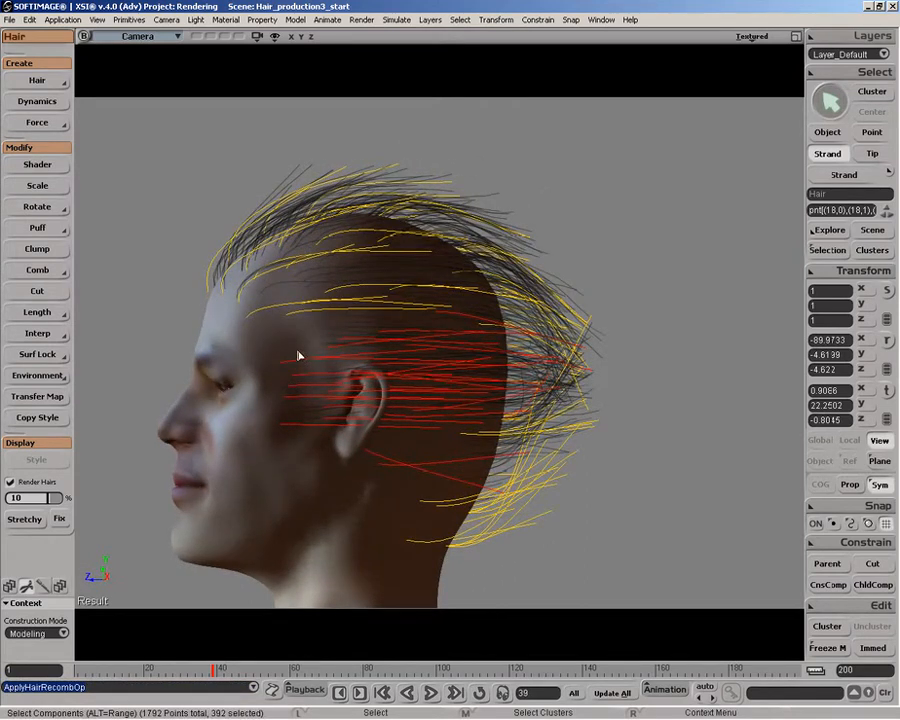
key(o)
mouse_move(411, 401)
mouse_down()
mouse_move(424, 401)
mouse_move(433, 470)
mouse_move(430, 400)
mouse_move(412, 390)
mouse_up()
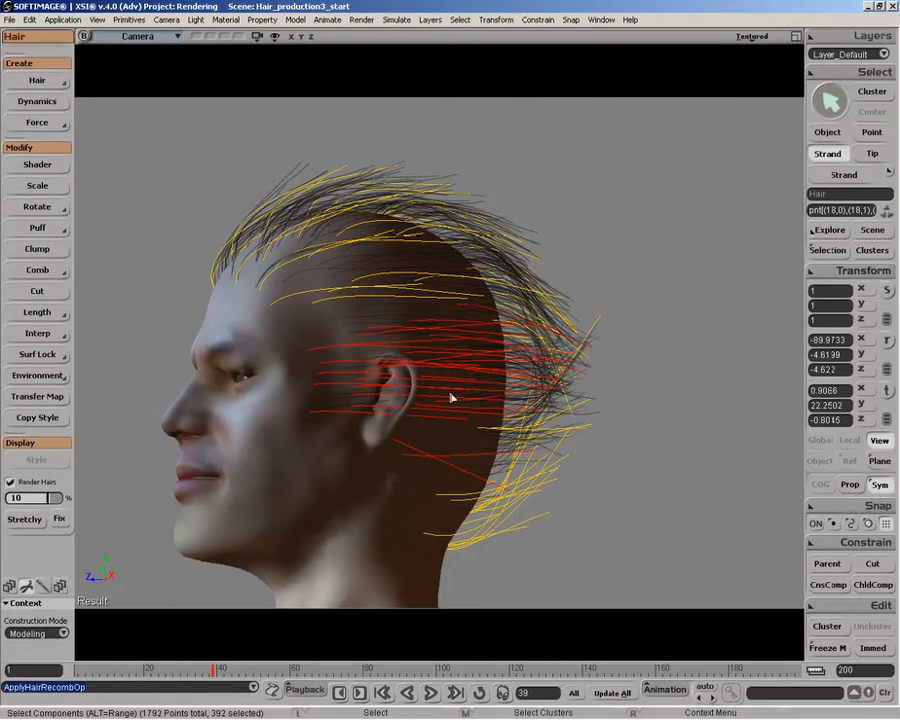
key(o)
drag(376, 403, 446, 390)
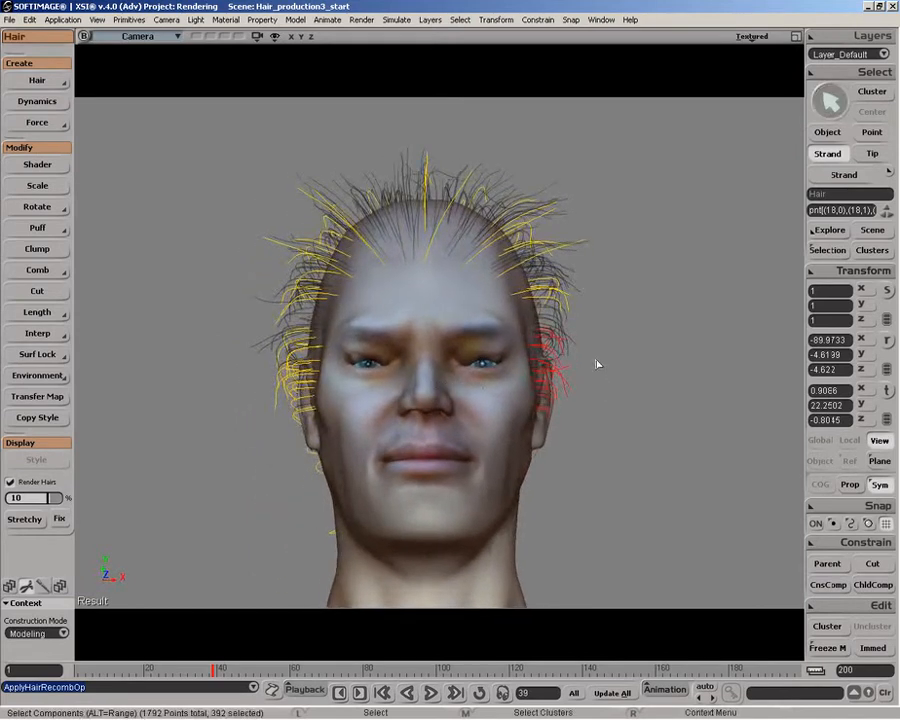
Select the whole Hair object and comb it along the negative Y axis.
key(space)
drag(538, 188, 642, 256)
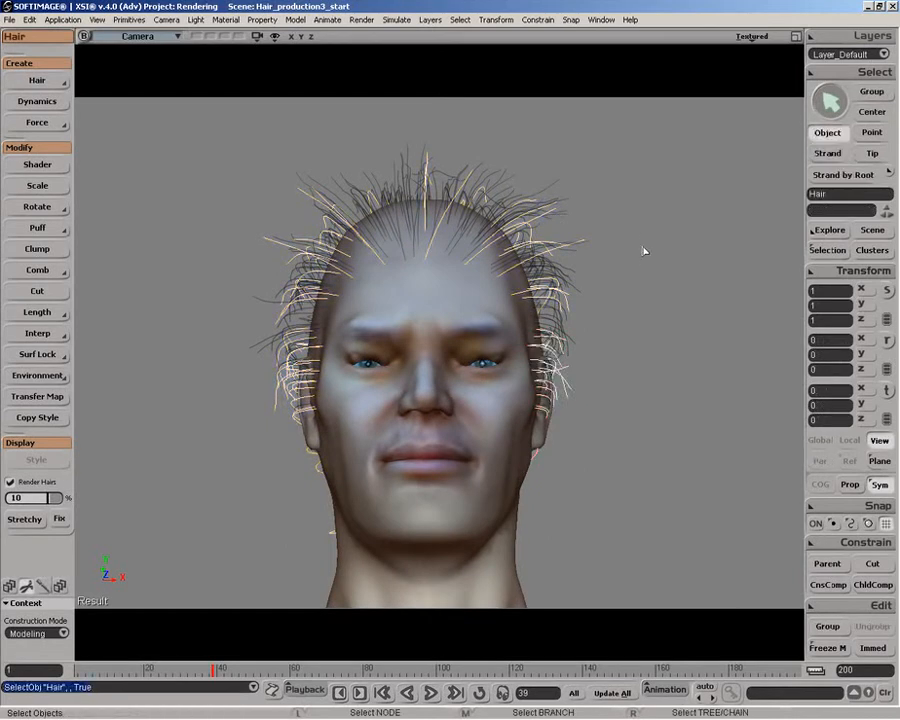
key(z)
drag(549, 275, 547, 256)
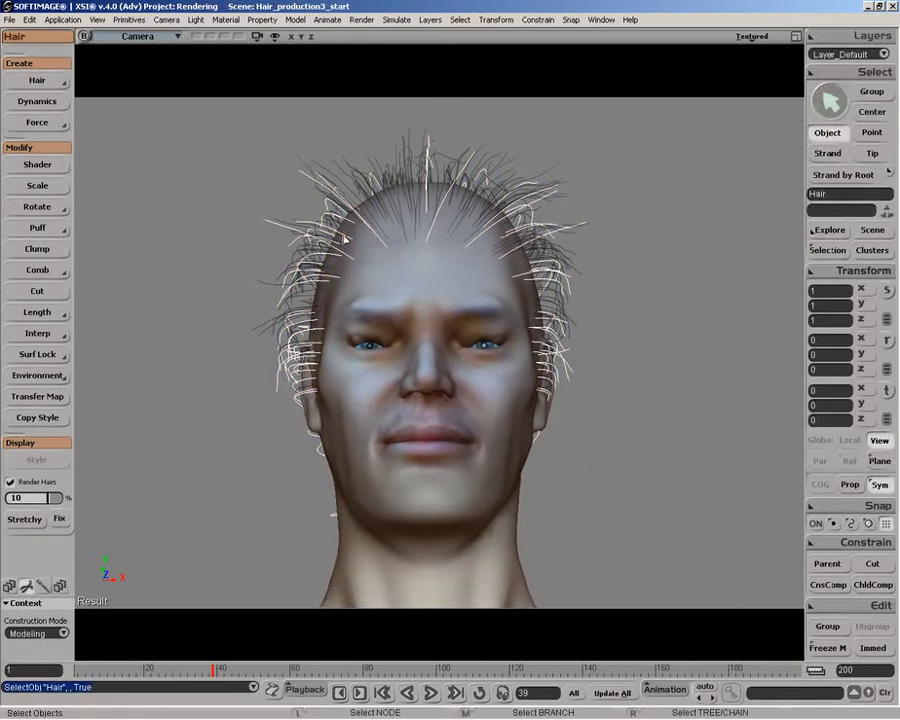
click(55, 270)
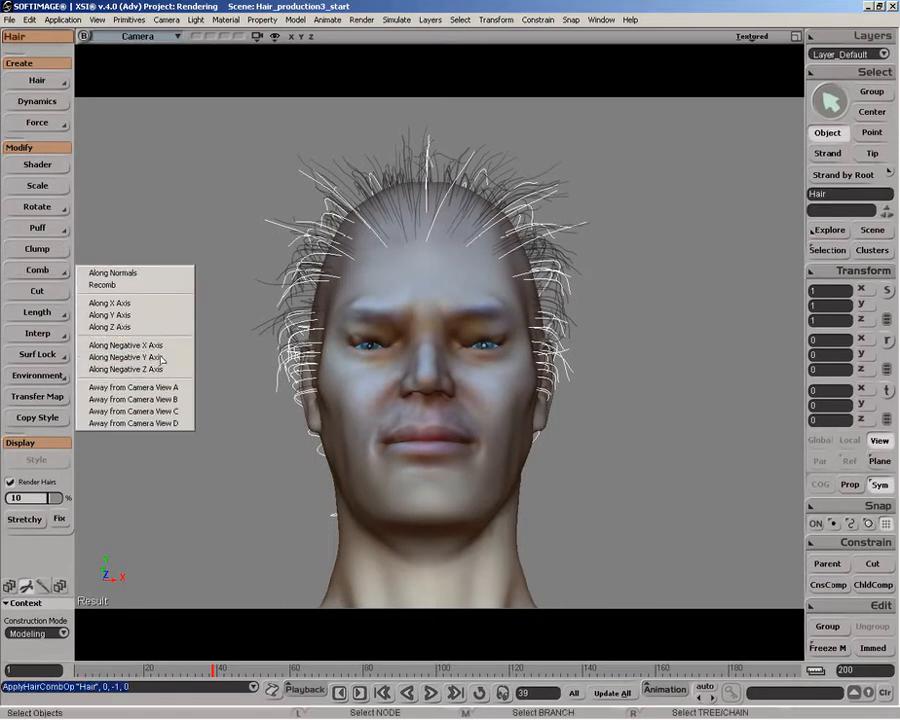
click(156, 357)
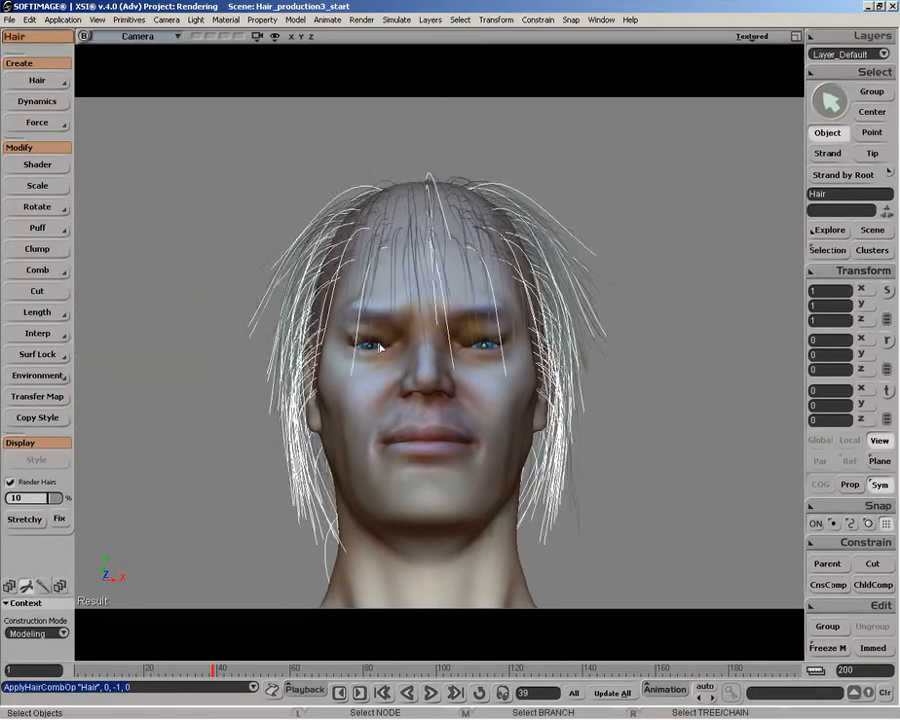
Set viewport C to the Right view, frame the hair in it and enlarge that viewport.
click(798, 37)
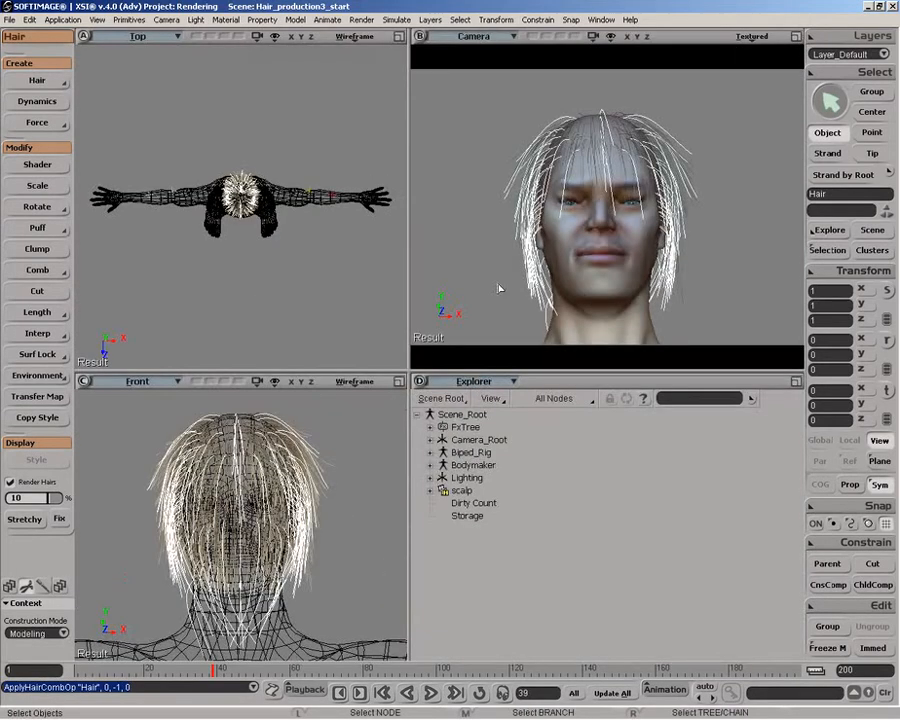
click(142, 382)
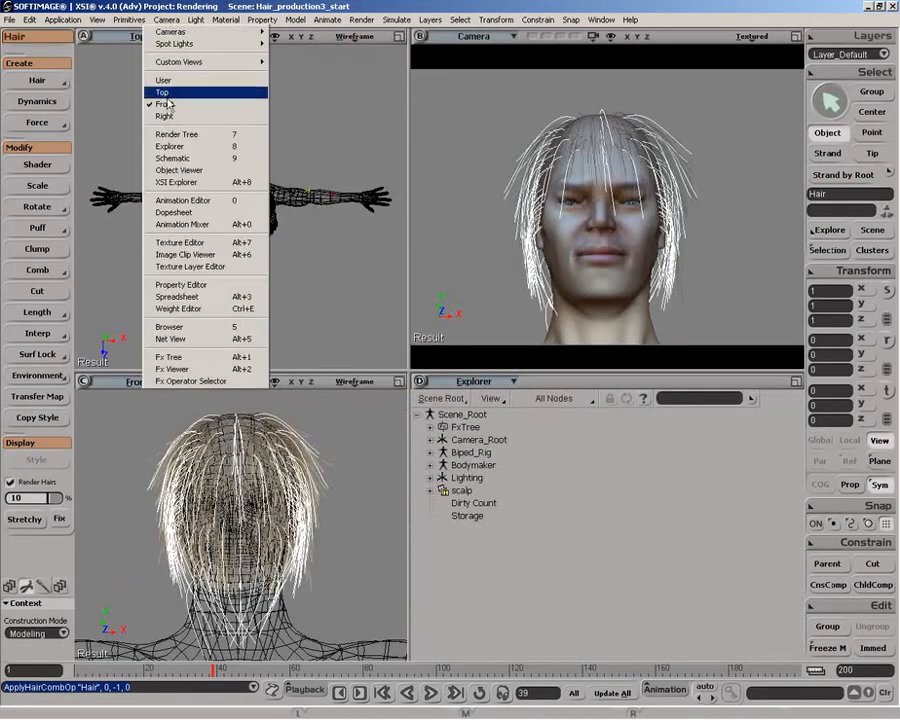
click(166, 116)
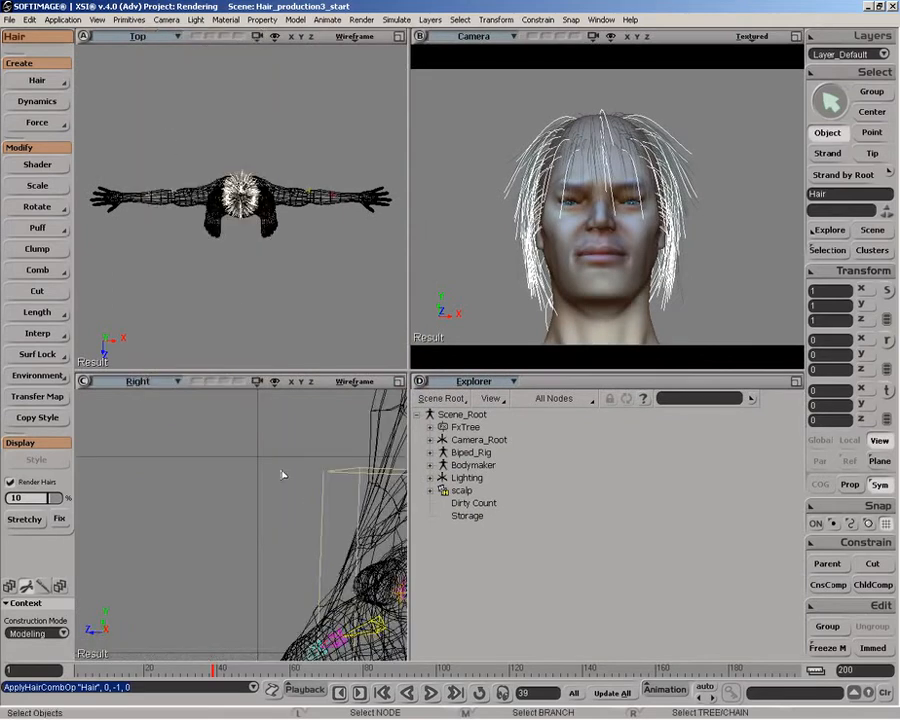
key(f)
click(398, 382)
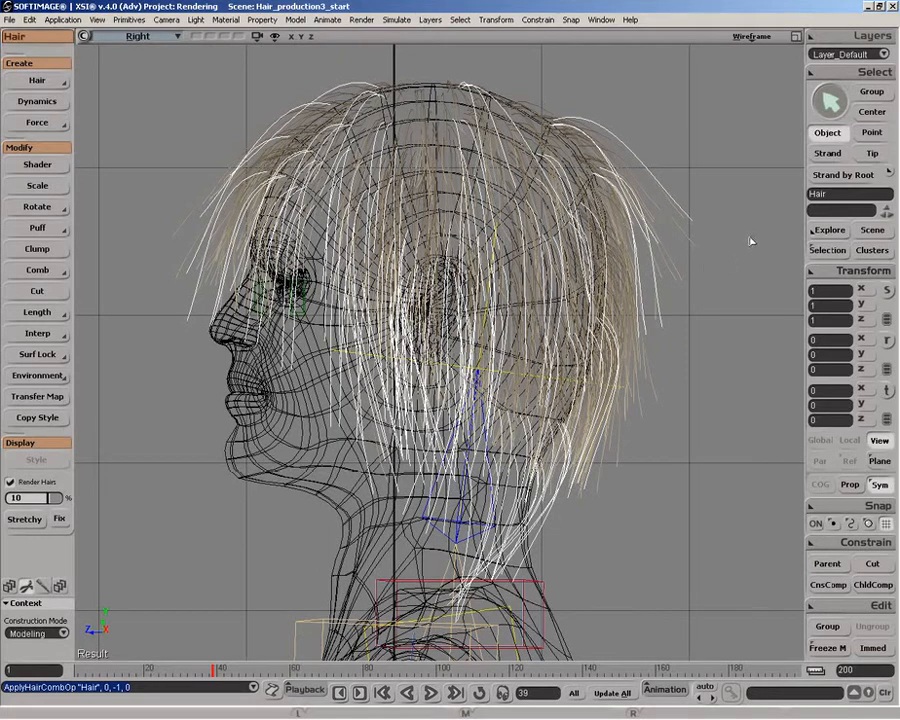
Select the strands on the back of the head and lengthen them with Scale to about 1.53.
click(810, 153)
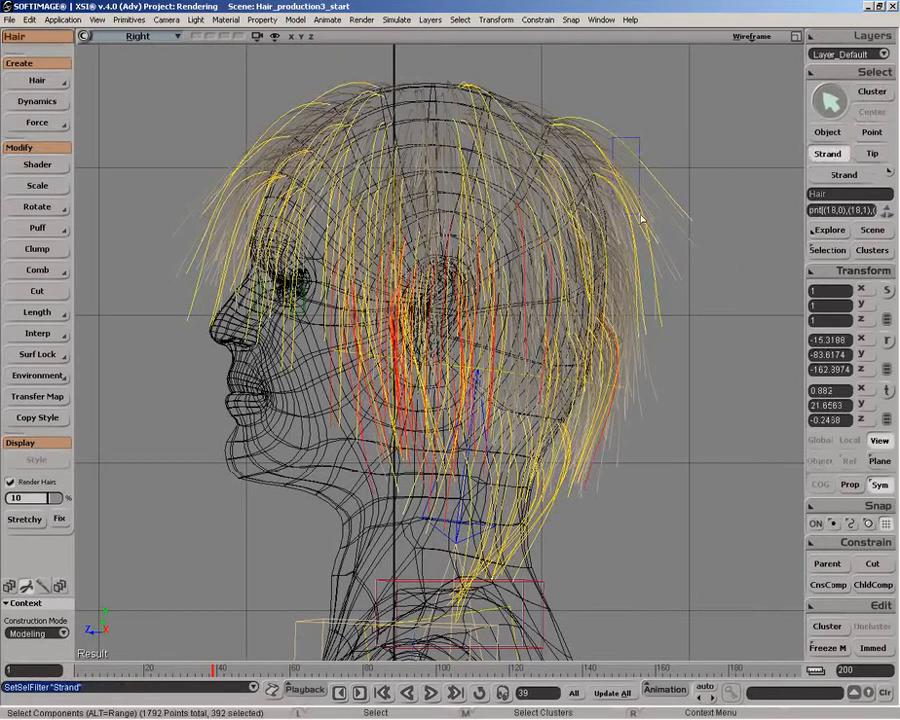
drag(634, 192, 669, 348)
drag(597, 117, 674, 448)
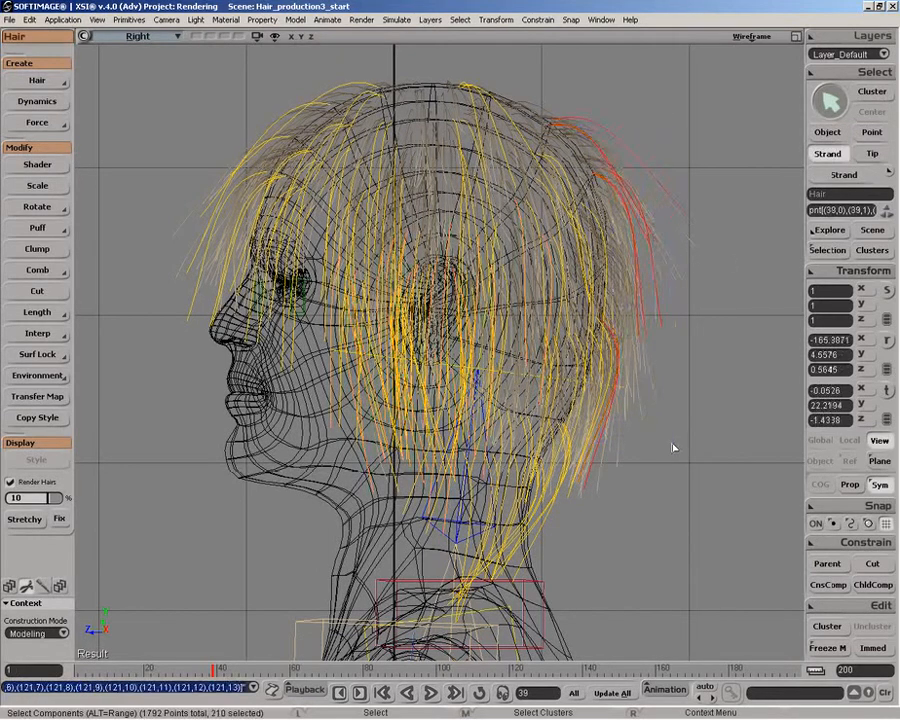
click(38, 186)
drag(303, 370, 362, 368)
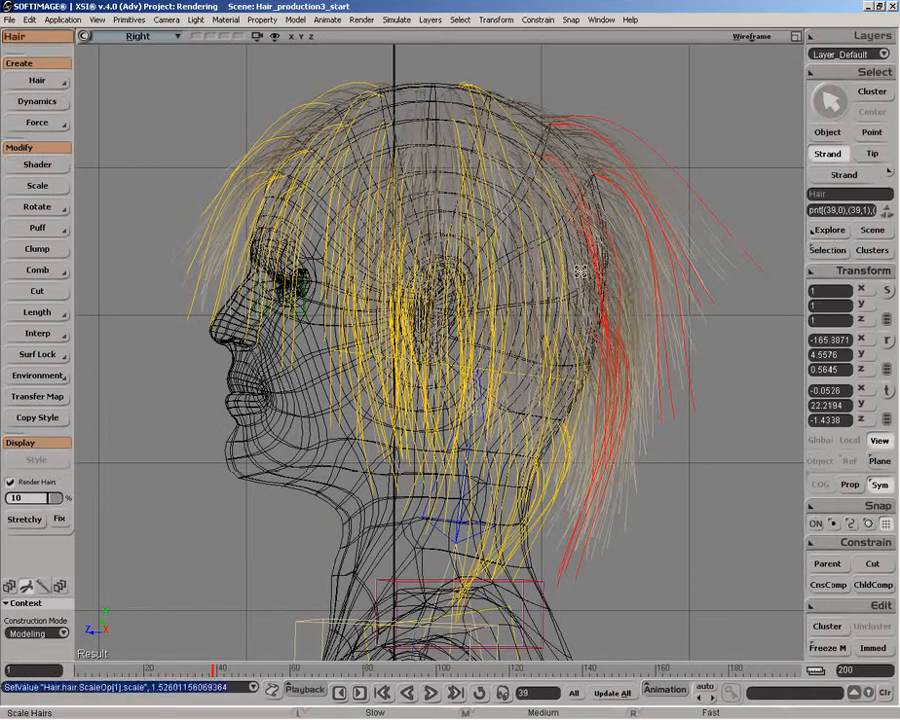
Select the strands falling over the forehead and lengthen them with Scale until they hang well in front of the face.
key(space)
drag(162, 245, 308, 359)
drag(162, 181, 301, 277)
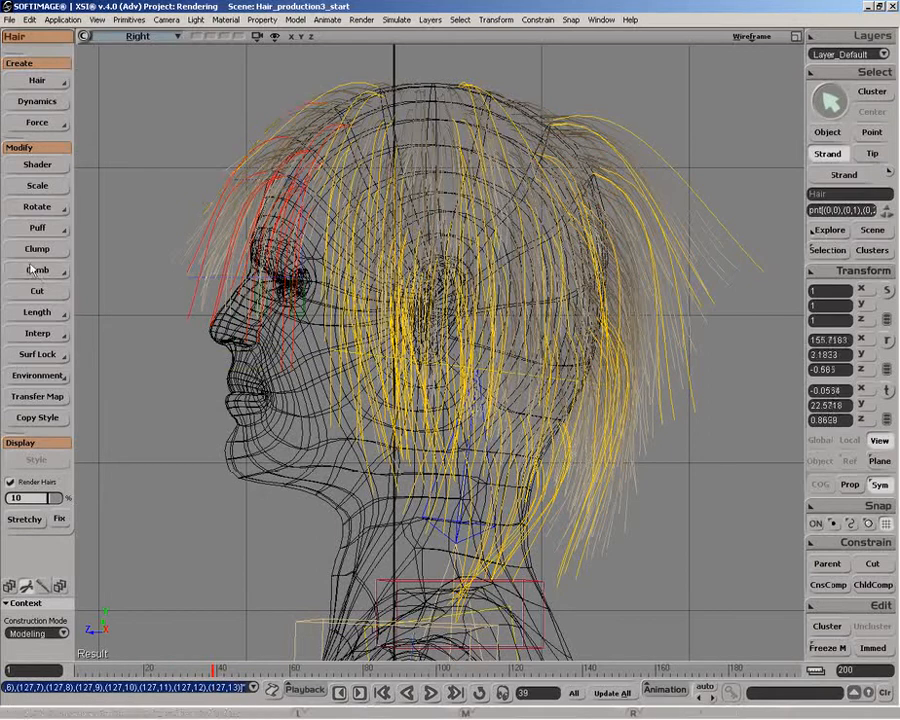
click(37, 185)
drag(213, 284, 396, 290)
Reselect the hair, pick the lowest strands at the nape of the neck and shorten them slightly with Scale.
key(space)
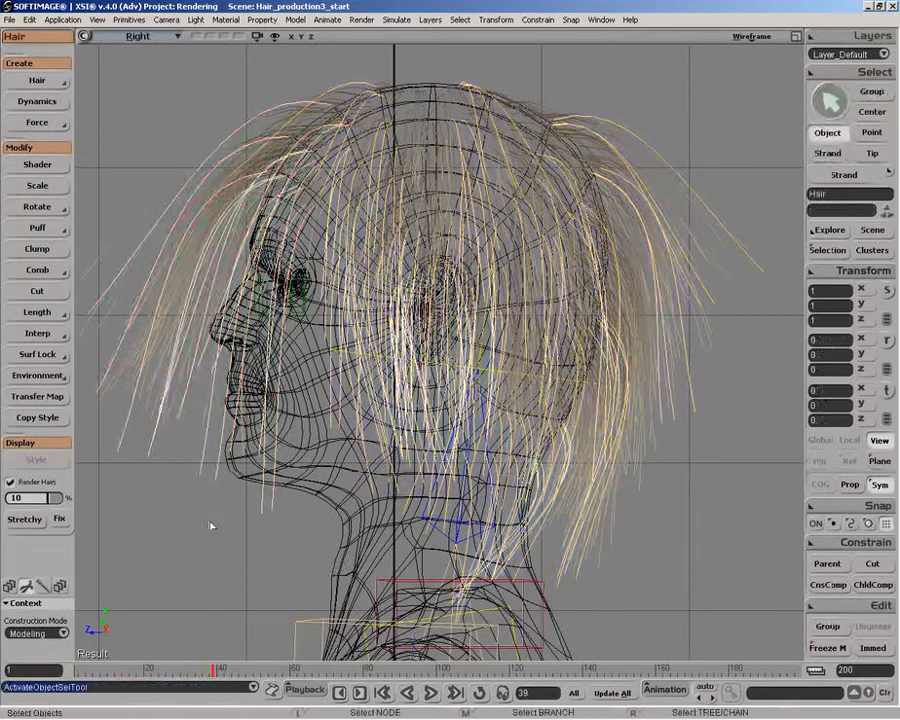
click(627, 528)
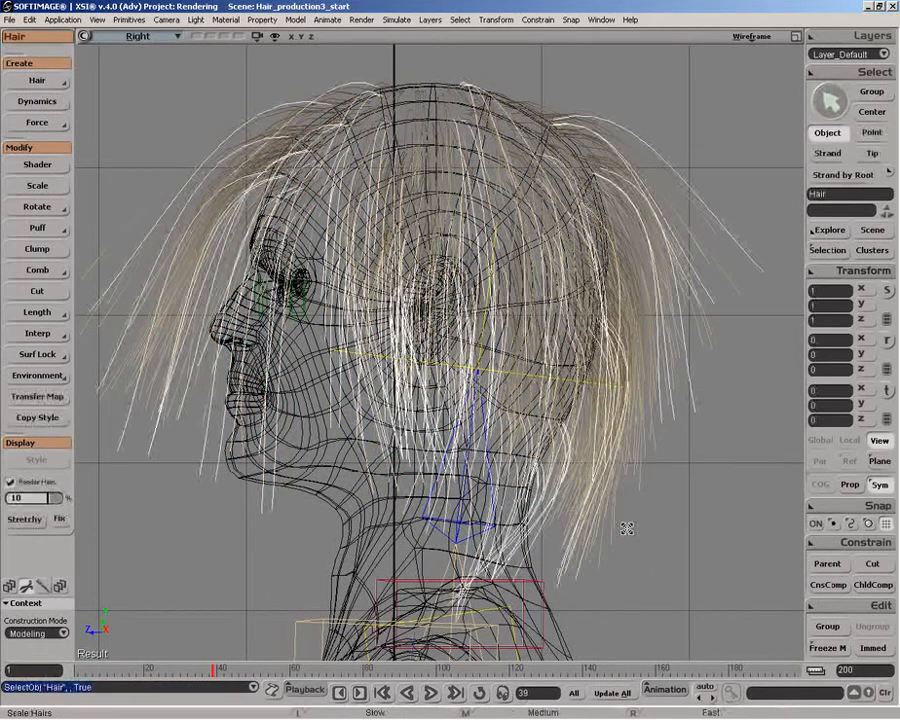
click(840, 153)
drag(455, 552, 567, 563)
click(20, 188)
drag(450, 441, 447, 449)
Select the long strands at the lower back of the head, shorten them with Scale and deselect the hair.
click(829, 102)
click(612, 525)
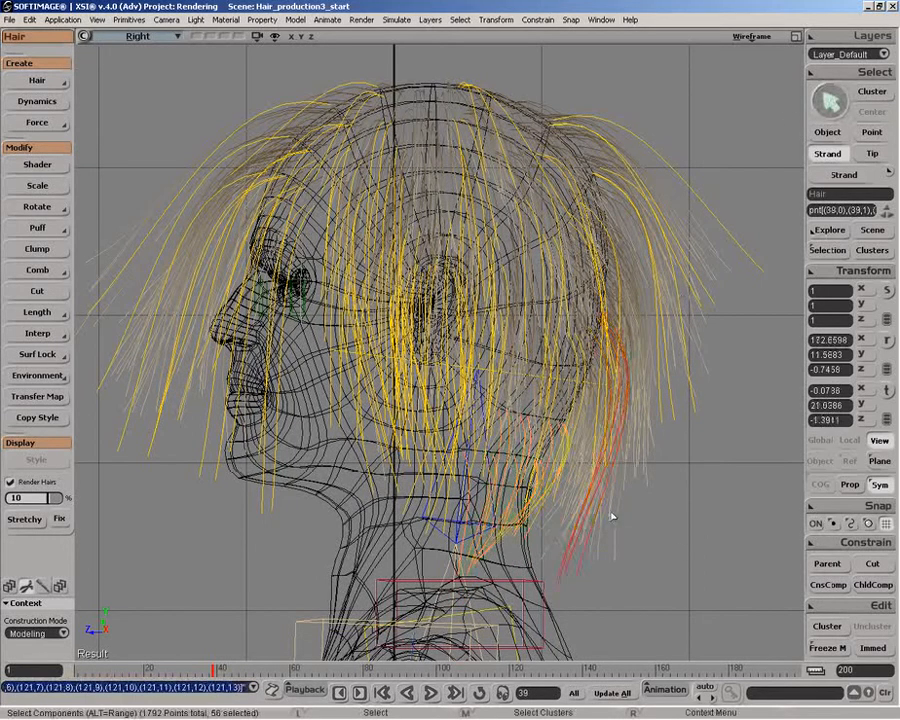
click(24, 189)
drag(536, 463, 530, 474)
key(space)
click(218, 577)
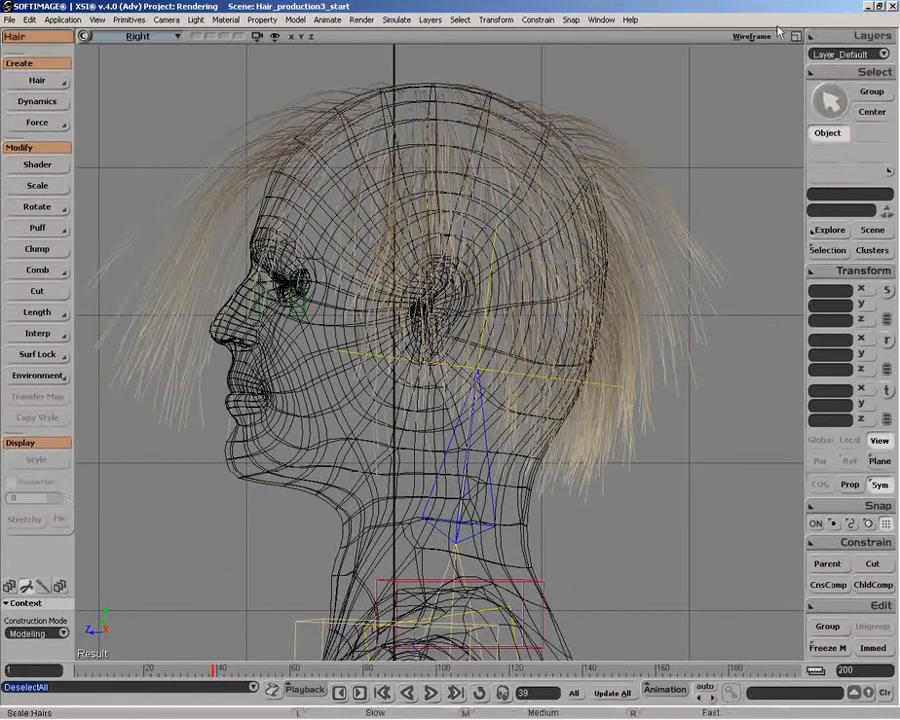
Select the tips of the front strands and translate them straight up so the fringe stands high above the head.
click(187, 257)
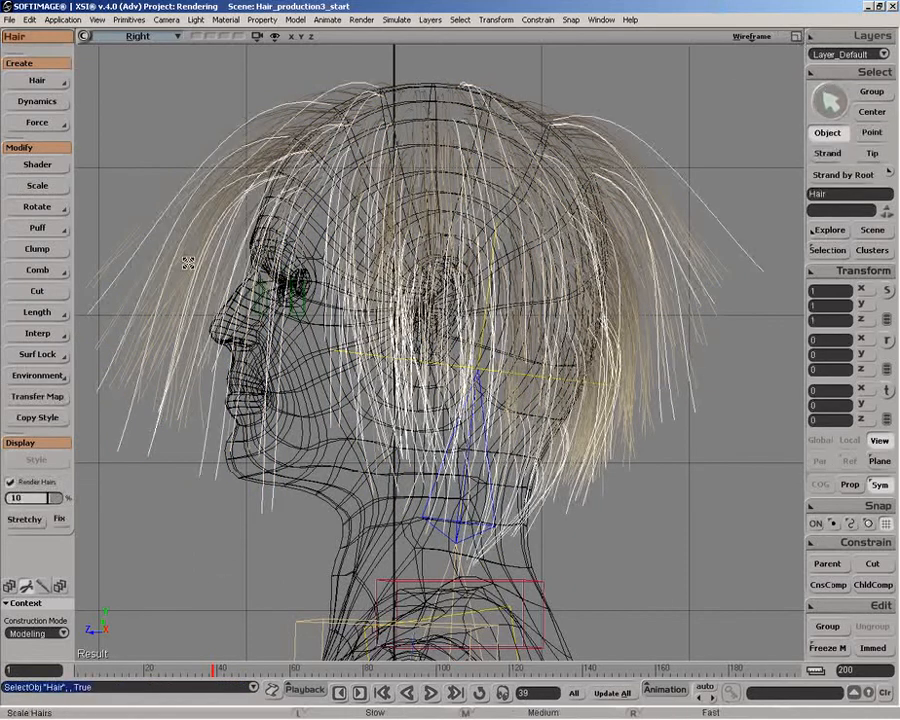
key(t)
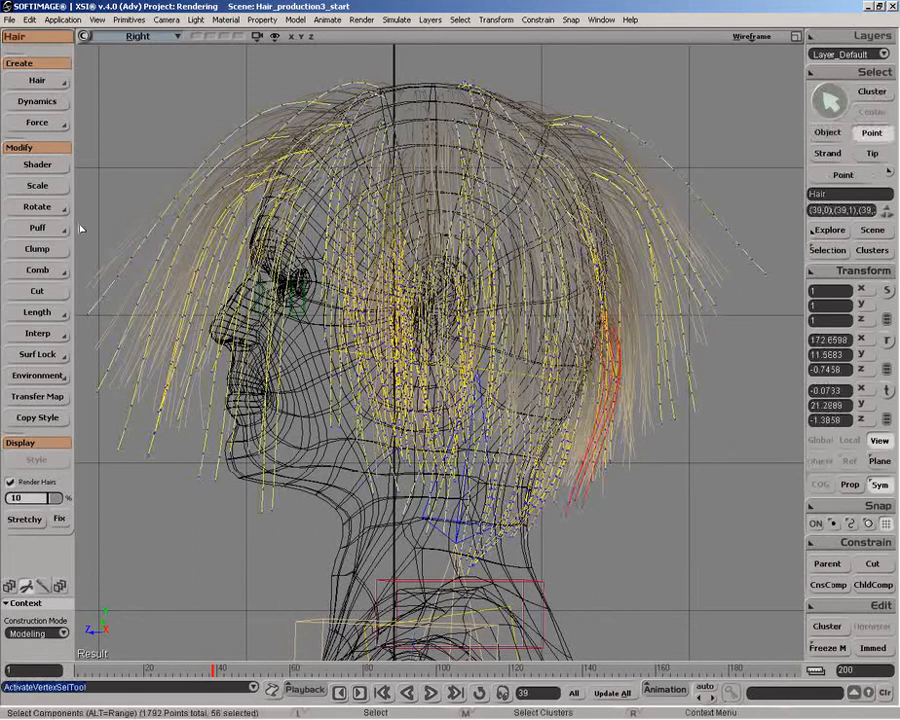
click(872, 153)
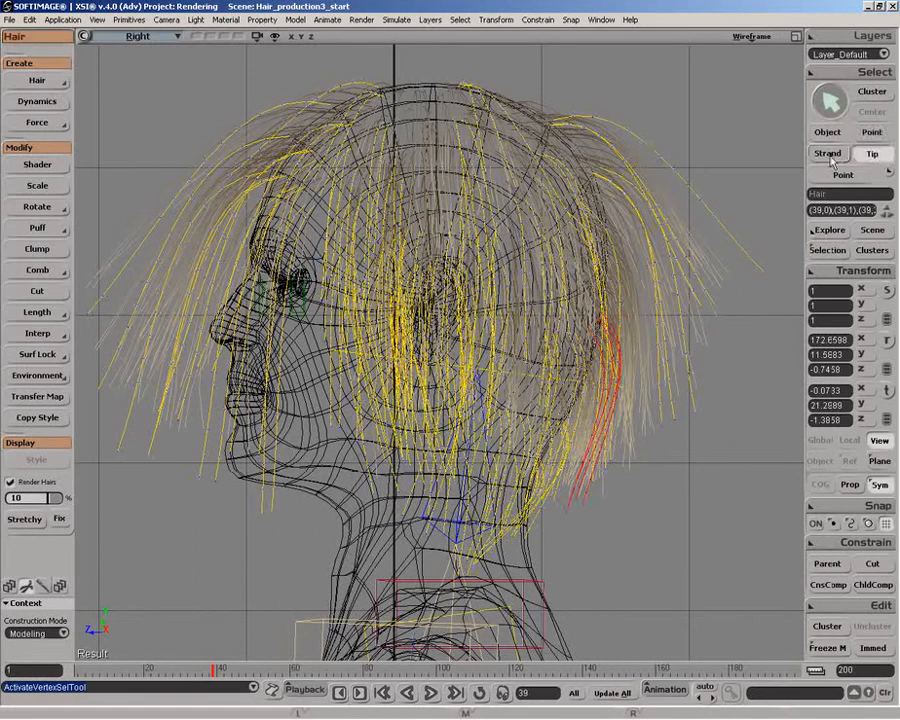
drag(87, 245, 291, 542)
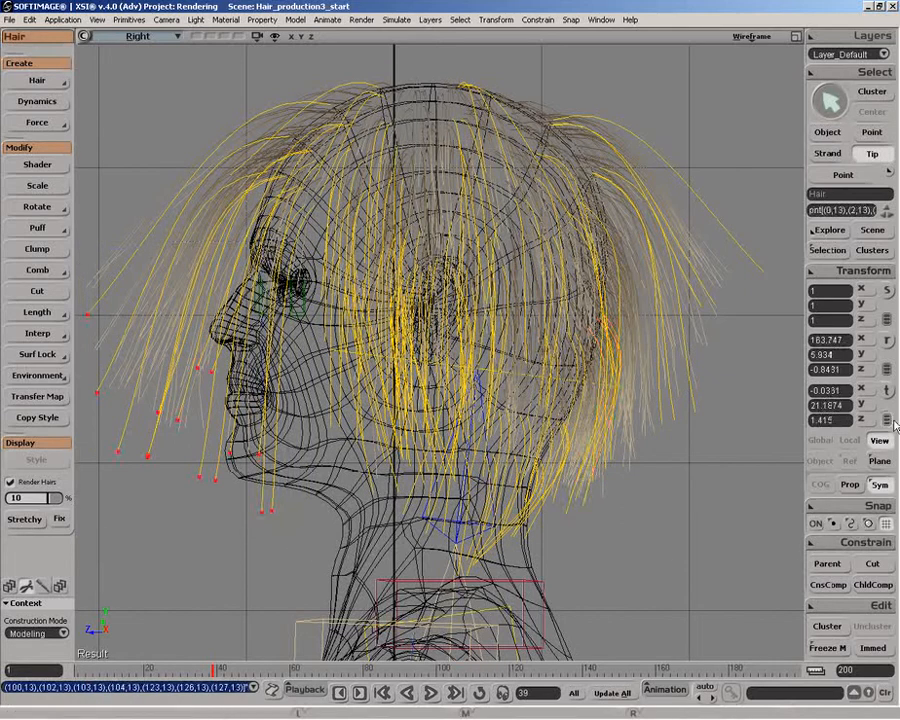
key(v)
key(s)
right_drag(338, 517, 341, 500)
drag(360, 386, 375, 533)
drag(313, 556, 396, 217)
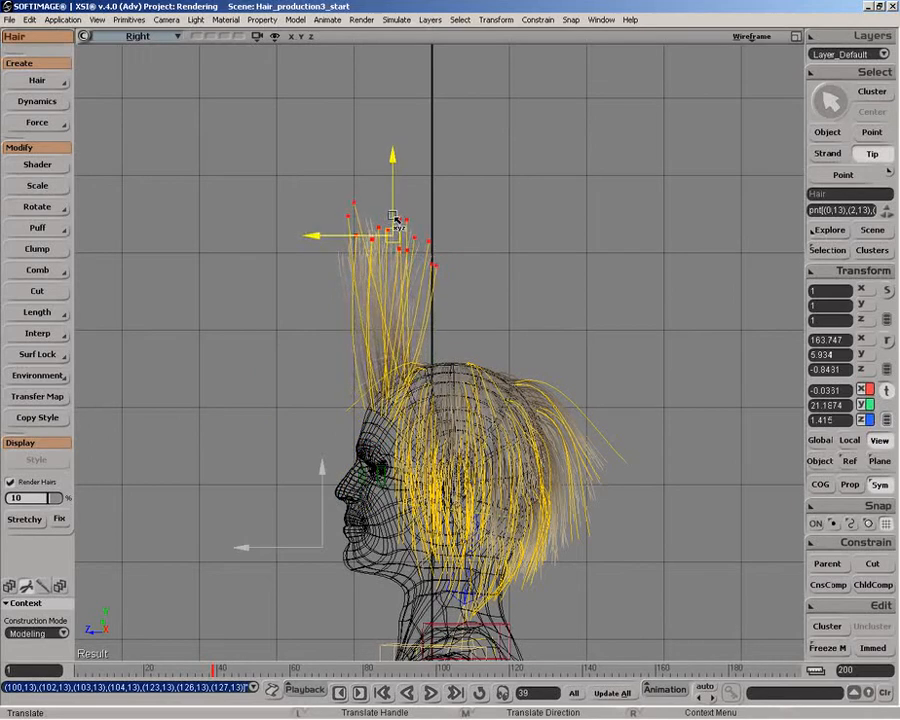
Deselect the hair and enlarge the Camera viewport, framing the raised front strands.
click(797, 37)
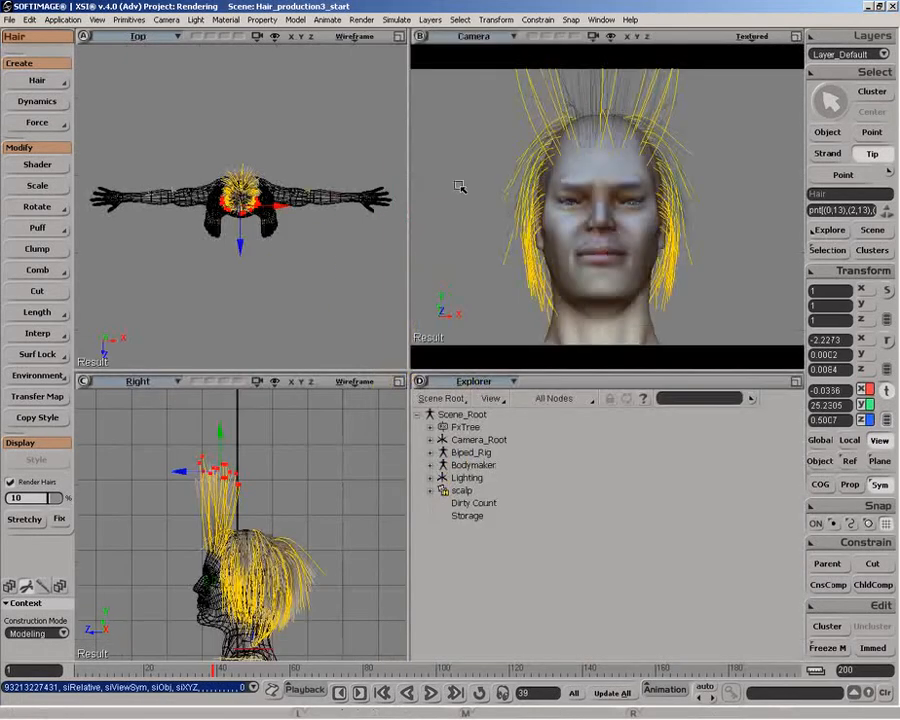
key(space)
click(440, 230)
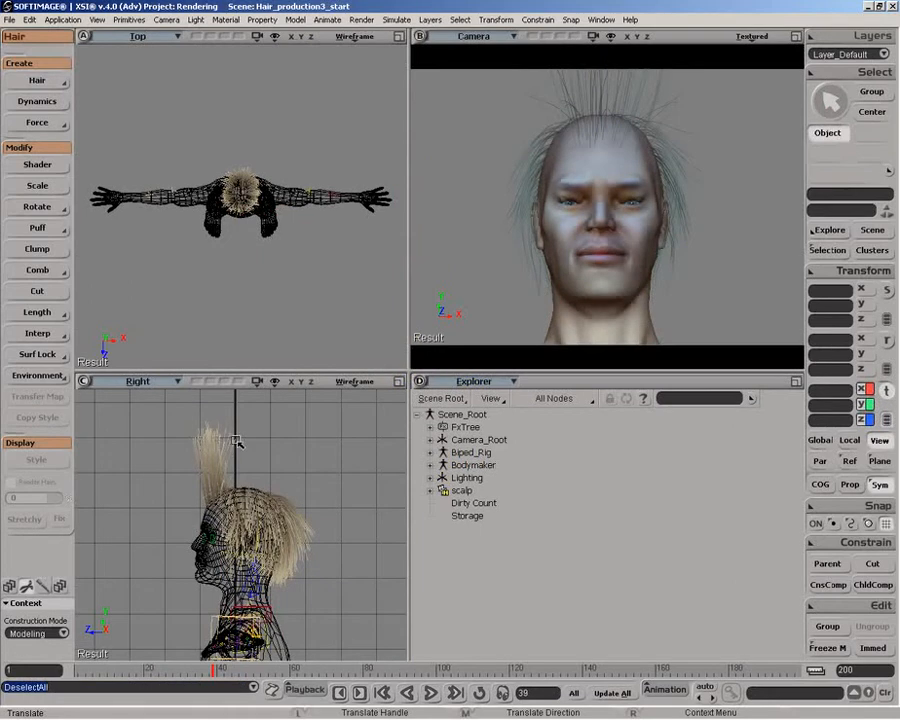
key(space)
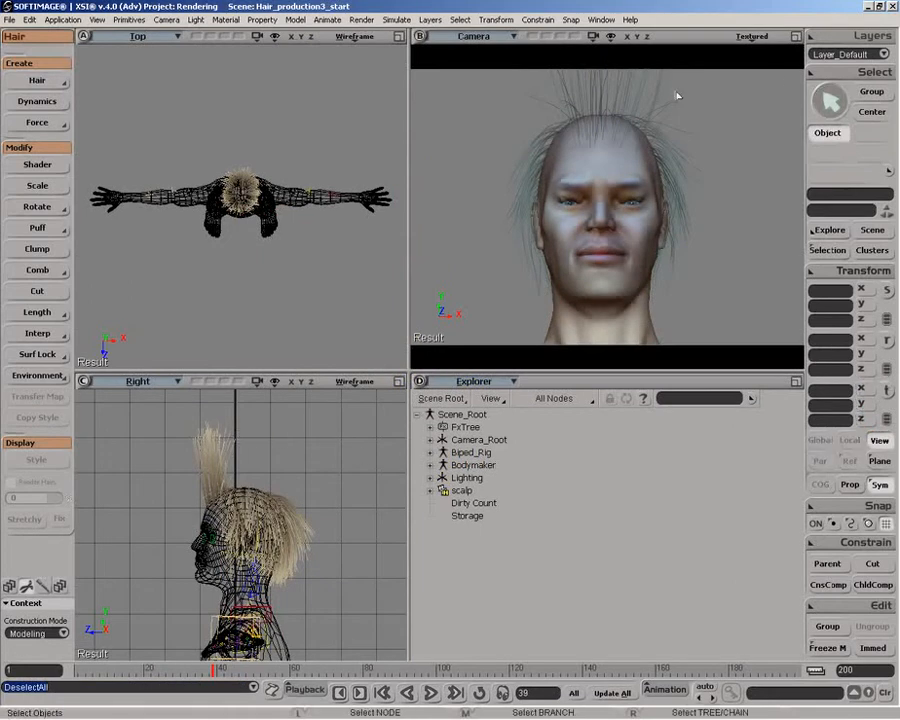
click(796, 37)
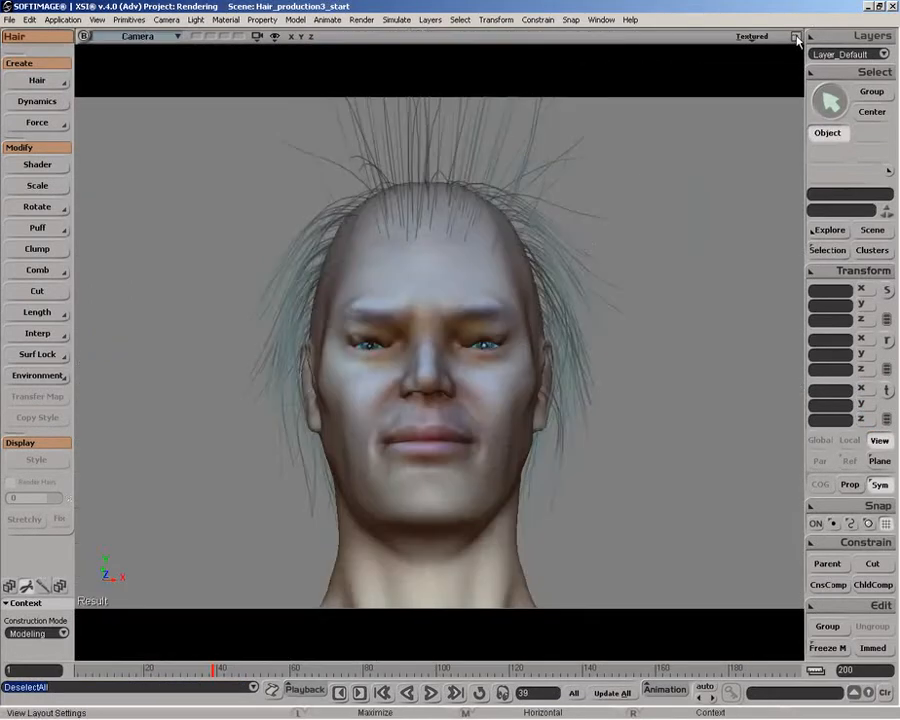
key(z)
drag(594, 242, 585, 338)
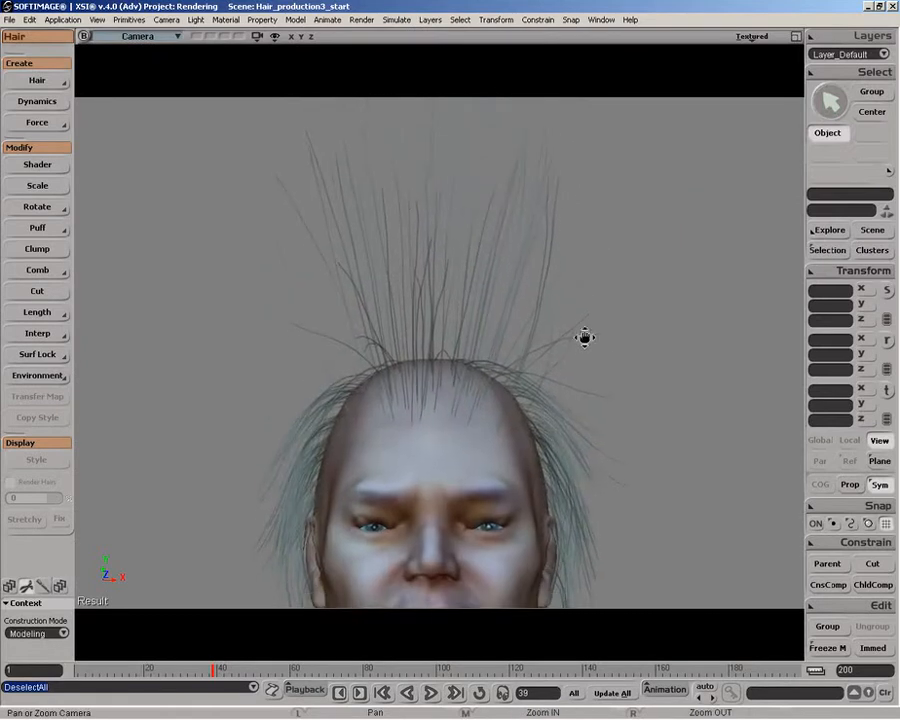
Reselect the hair and select the raised front strands on the character's left side.
key(space)
drag(547, 192, 622, 231)
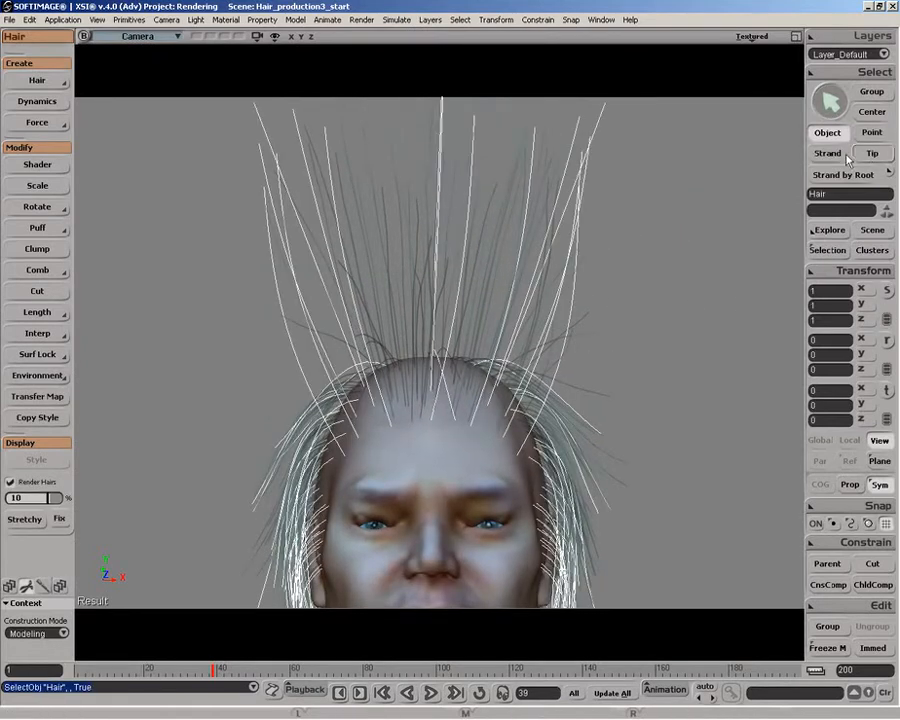
click(871, 153)
drag(500, 259, 592, 284)
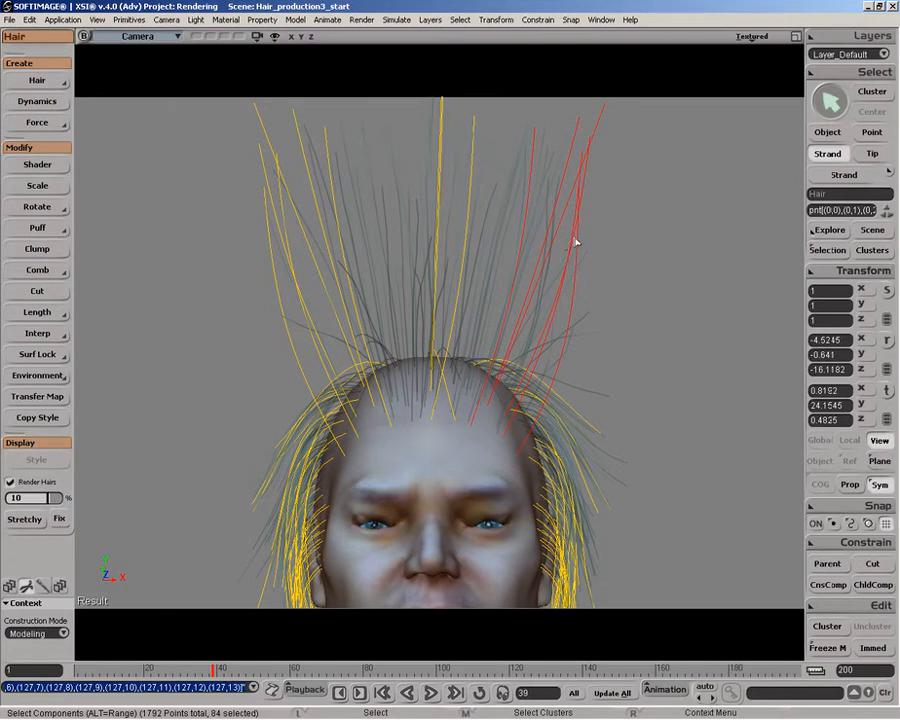
key(p)
drag(597, 289, 632, 200)
Select only the tips of the raised strands on the character's left side and clump them together with a clump value of 1.
click(873, 154)
drag(503, 145, 629, 273)
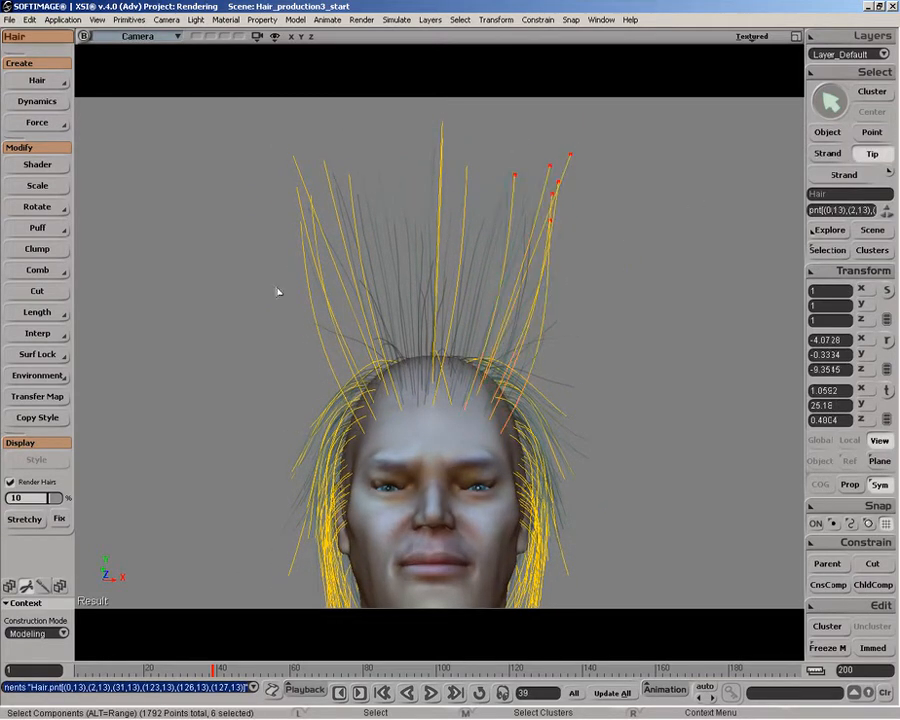
click(40, 251)
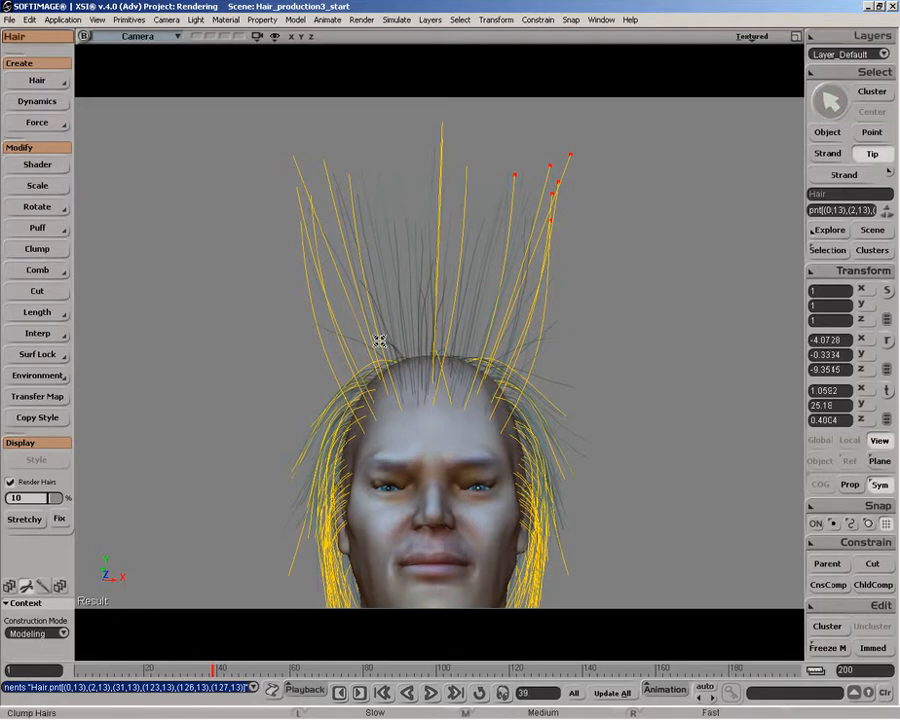
drag(379, 340, 130, 526)
drag(330, 418, 735, 138)
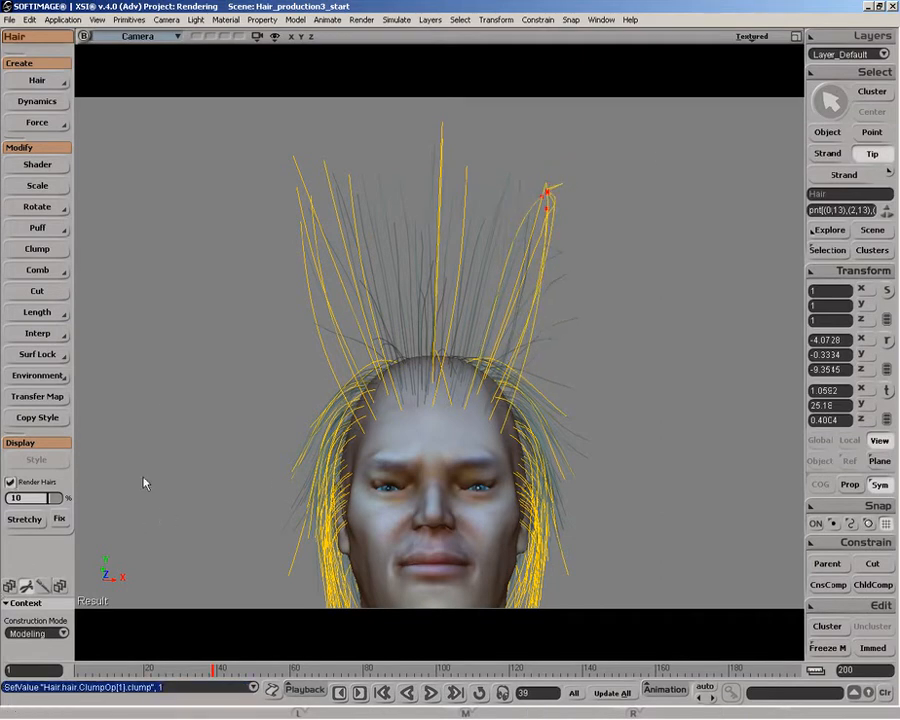
Hide the render hairs, fully clump the raised tips on the character's left side, and clump their whole strands to about 0.69.
drag(390, 341, 892, 68)
drag(215, 452, 636, 251)
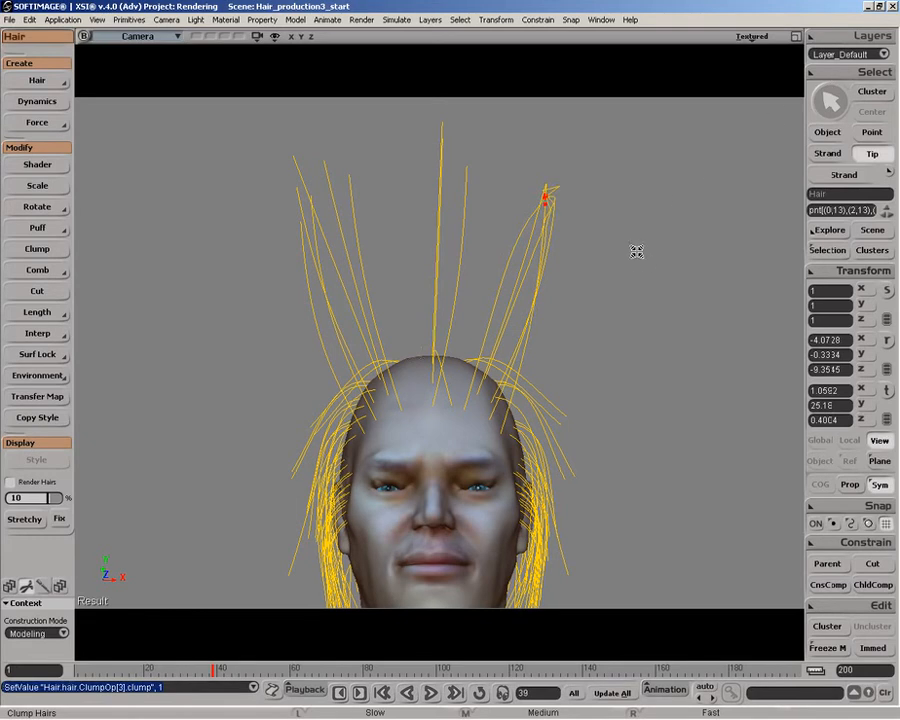
click(824, 157)
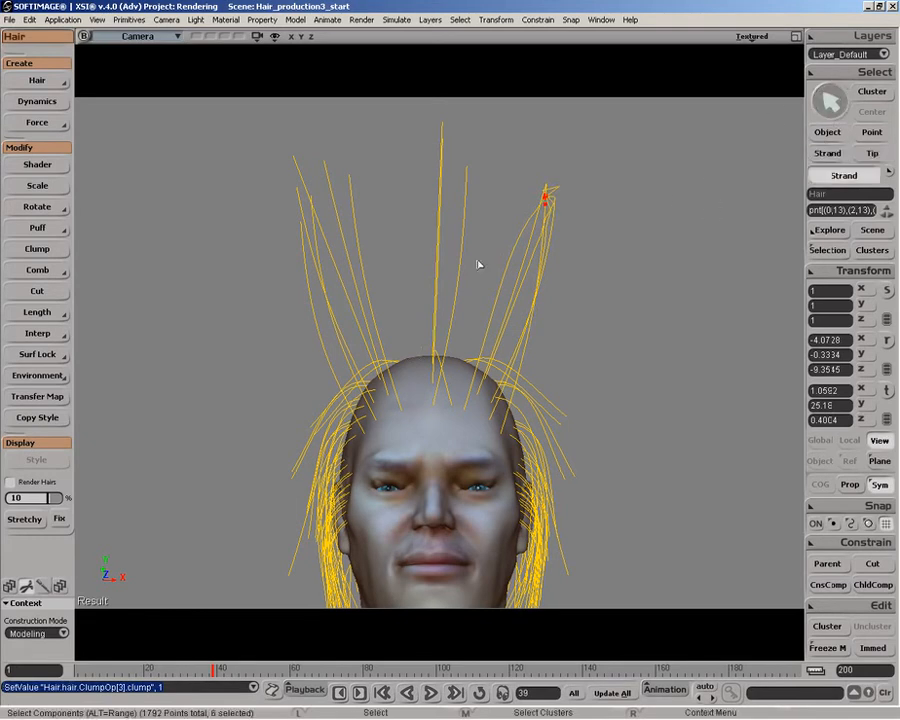
drag(480, 266, 632, 295)
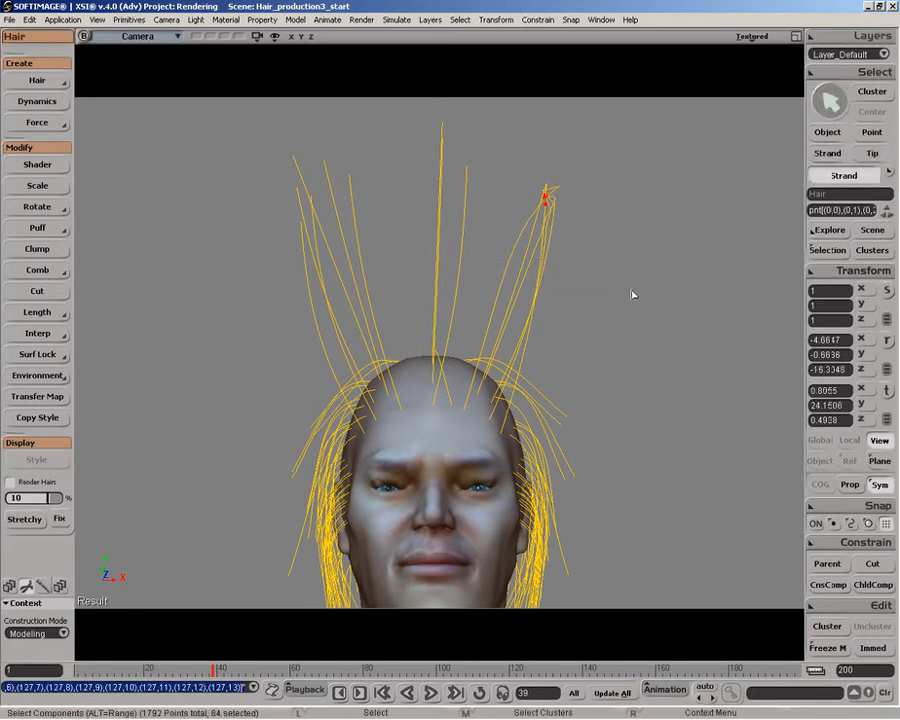
click(38, 250)
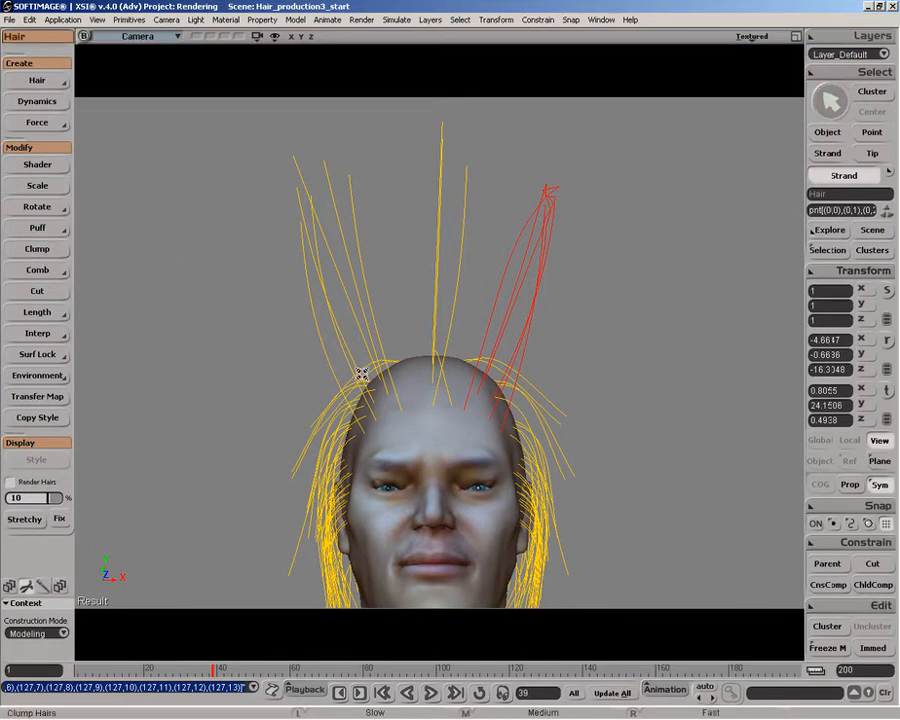
drag(489, 311, 738, 273)
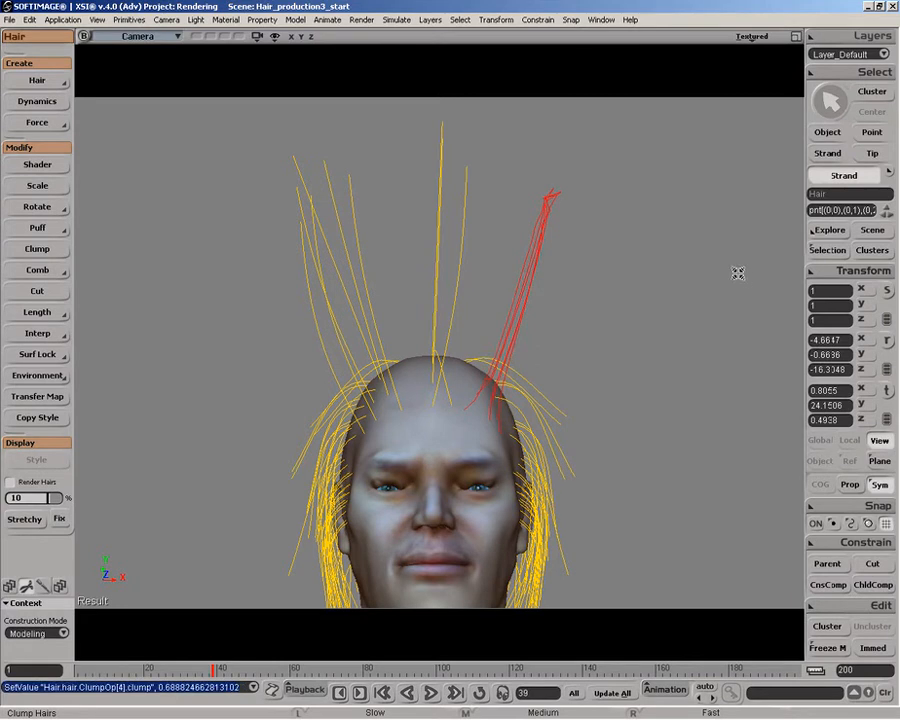
Select the tips of the raised clump on the character's left side and translate them outward in the enlarged Front viewport.
click(872, 153)
drag(520, 166, 640, 226)
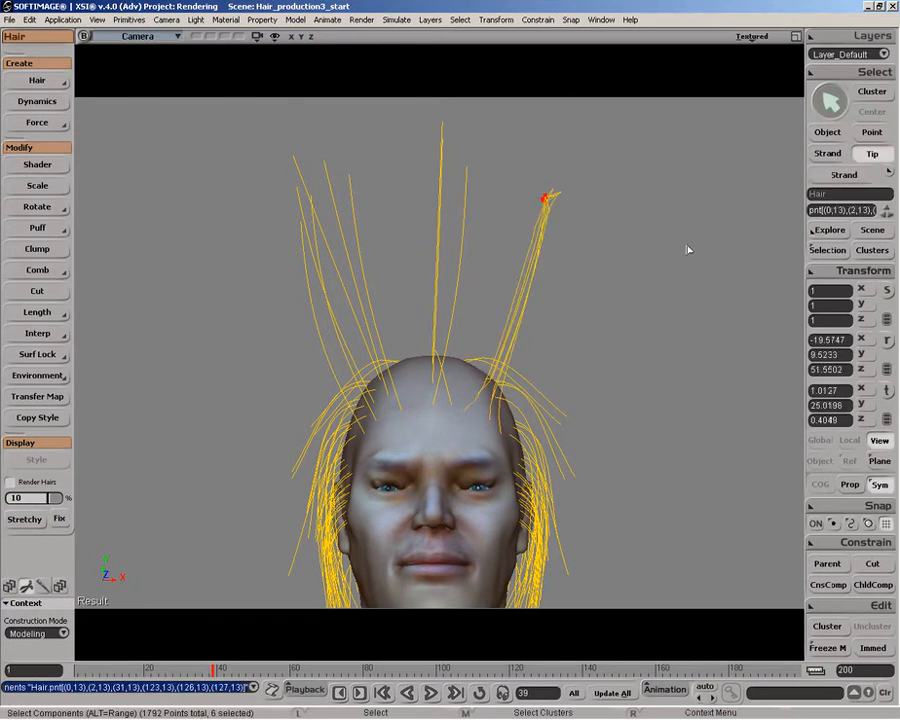
click(795, 36)
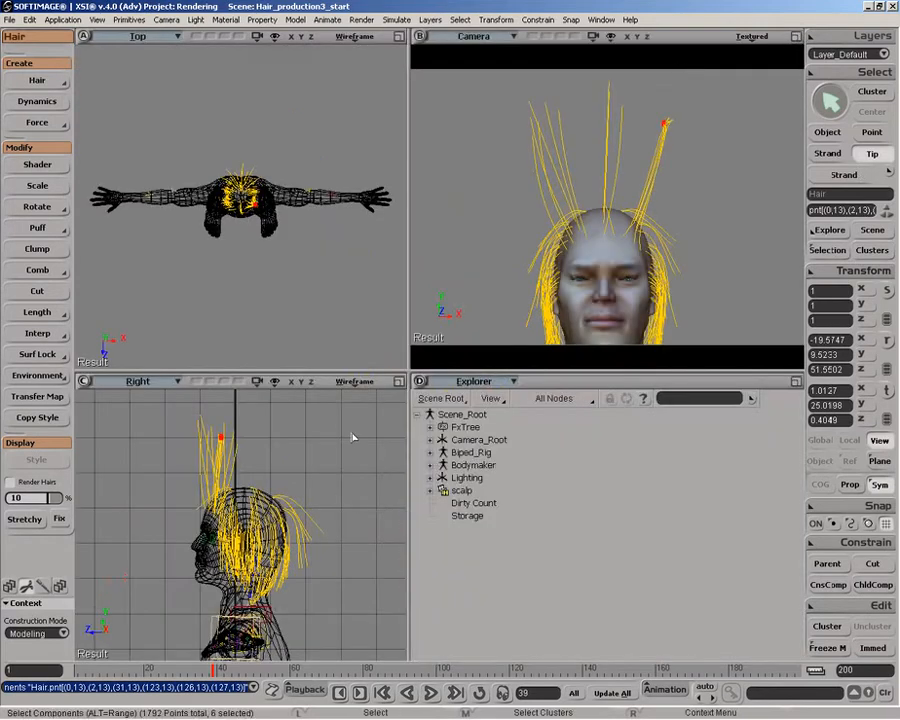
middle_click(114, 384)
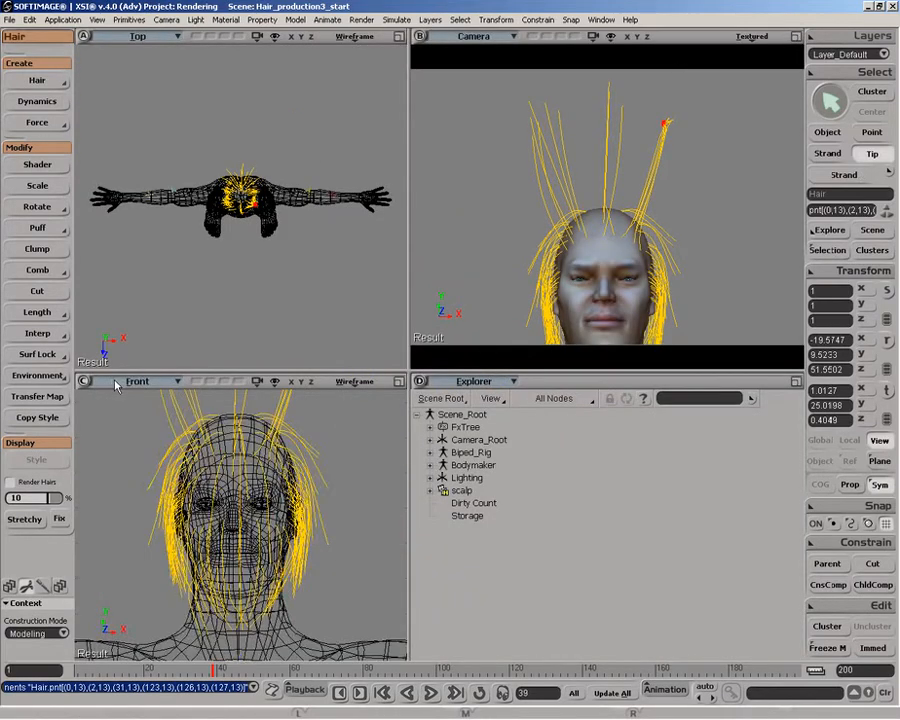
key(z)
right_drag(254, 483, 258, 493)
drag(258, 493, 260, 503)
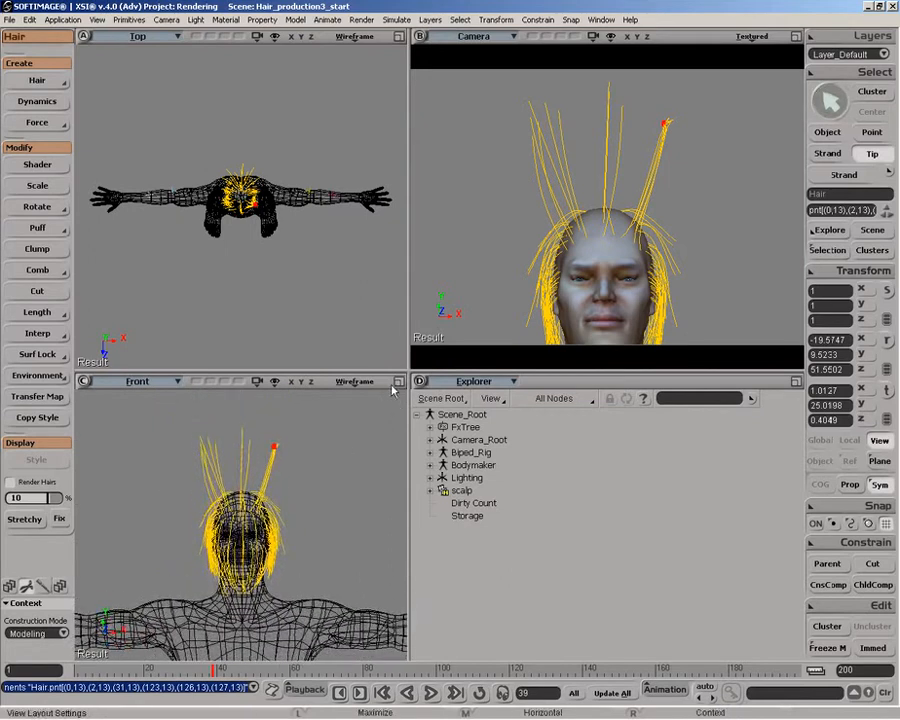
click(399, 382)
key(v)
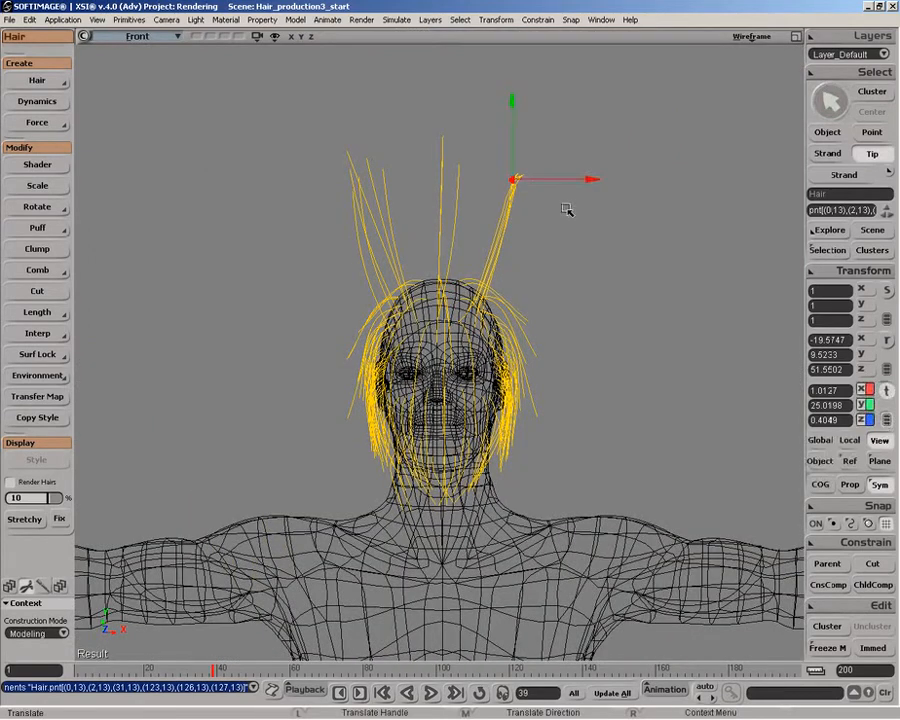
mouse_move(514, 183)
mouse_down()
mouse_move(565, 293)
mouse_move(617, 346)
mouse_move(414, 243)
mouse_move(535, 210)
mouse_move(610, 265)
mouse_move(514, 321)
mouse_move(518, 203)
mouse_move(573, 321)
mouse_move(406, 230)
mouse_move(529, 254)
mouse_move(493, 318)
mouse_move(473, 201)
mouse_move(597, 243)
mouse_move(534, 301)
mouse_move(414, 175)
mouse_move(521, 166)
mouse_move(557, 193)
mouse_up()
Reselect the hair object and reposition individual points along the left clump's strands to spread and smooth their curve.
key(z)
middle_drag(579, 290, 565, 165)
drag(565, 165, 552, 335)
middle_drag(552, 335, 550, 341)
drag(550, 341, 410, 346)
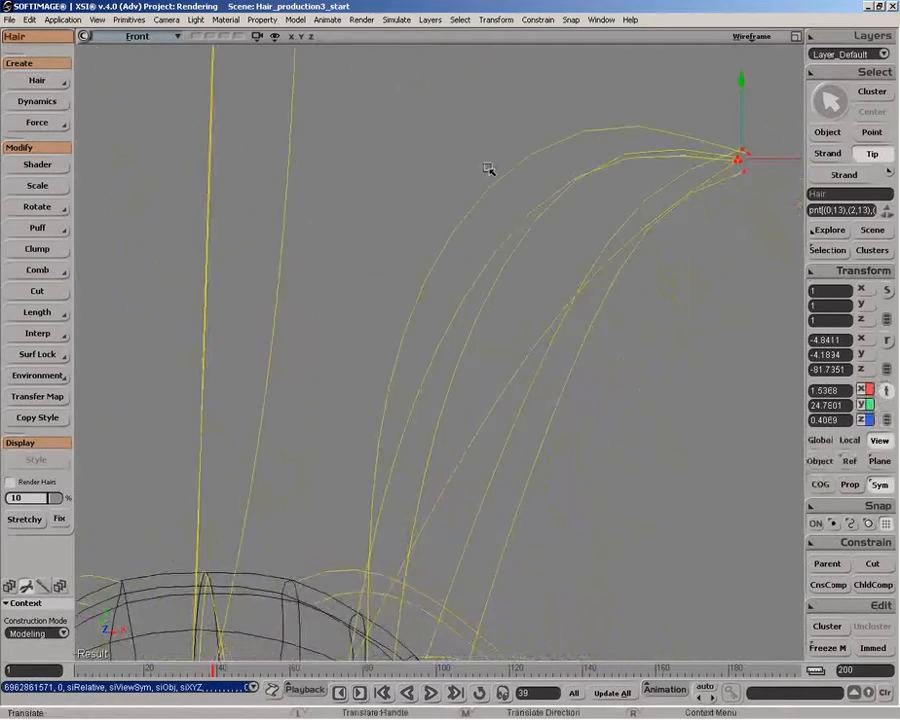
key(space)
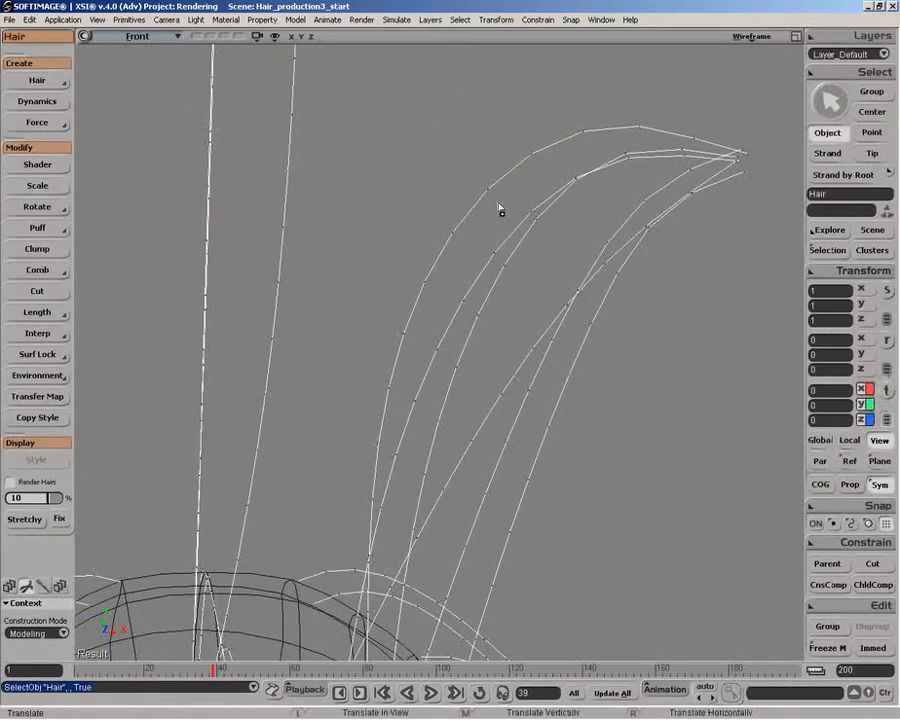
mouse_move(427, 288)
mouse_down()
mouse_move(353, 285)
mouse_move(384, 298)
mouse_move(424, 283)
mouse_up()
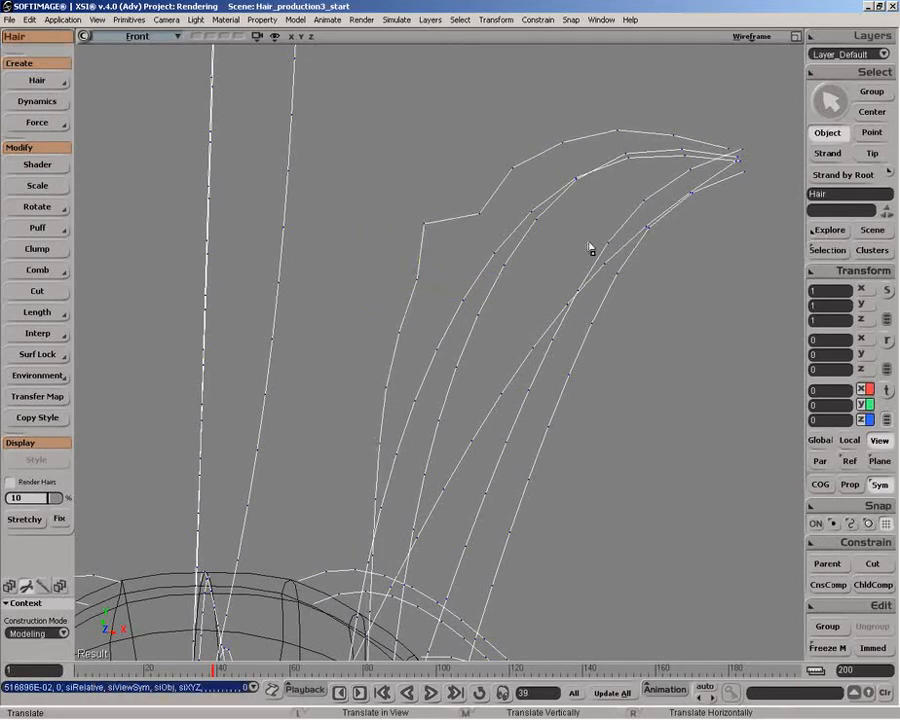
mouse_move(621, 137)
mouse_down()
mouse_move(629, 108)
mouse_move(601, 88)
mouse_move(596, 108)
mouse_move(630, 123)
mouse_move(619, 148)
mouse_move(555, 146)
mouse_move(571, 148)
mouse_move(624, 117)
mouse_up()
drag(681, 153, 760, 155)
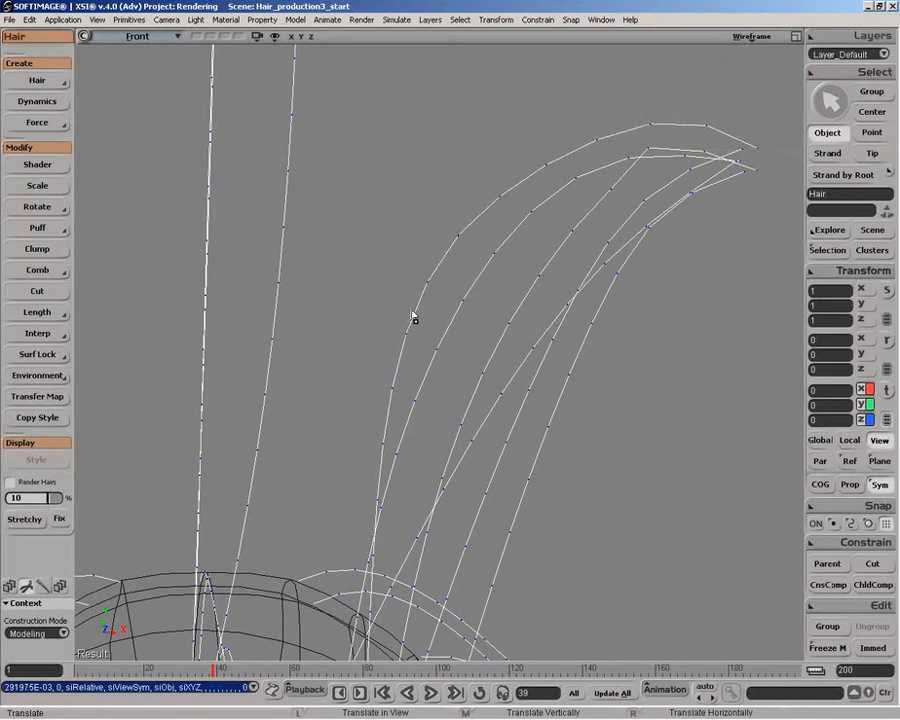
Select the tips of the curved clump on the character's left side and translate them down beside the cheek.
key(z)
right_click(477, 447)
drag(478, 448, 448, 423)
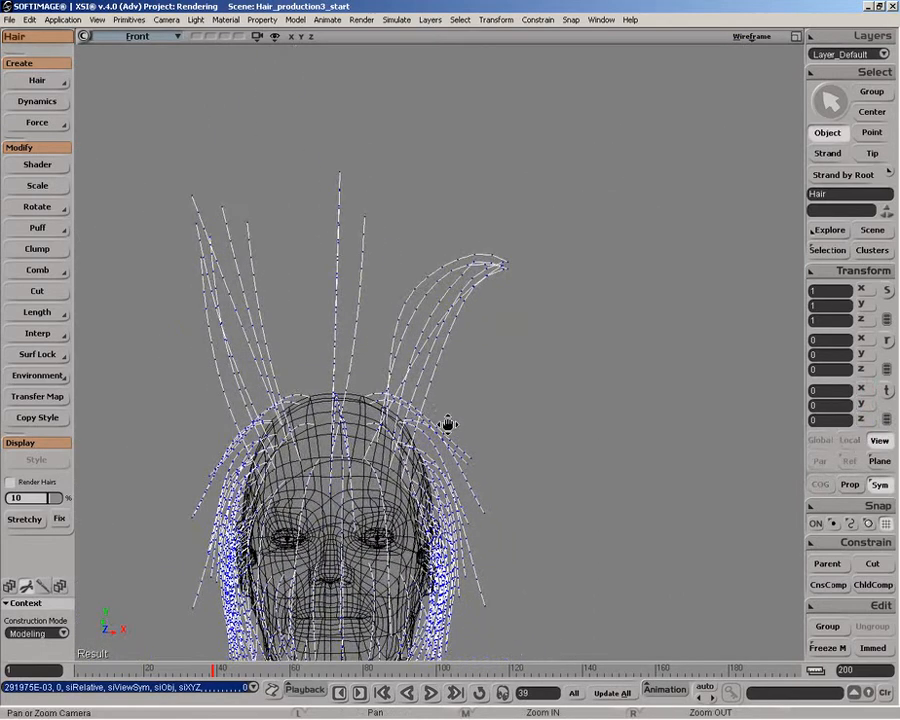
click(880, 152)
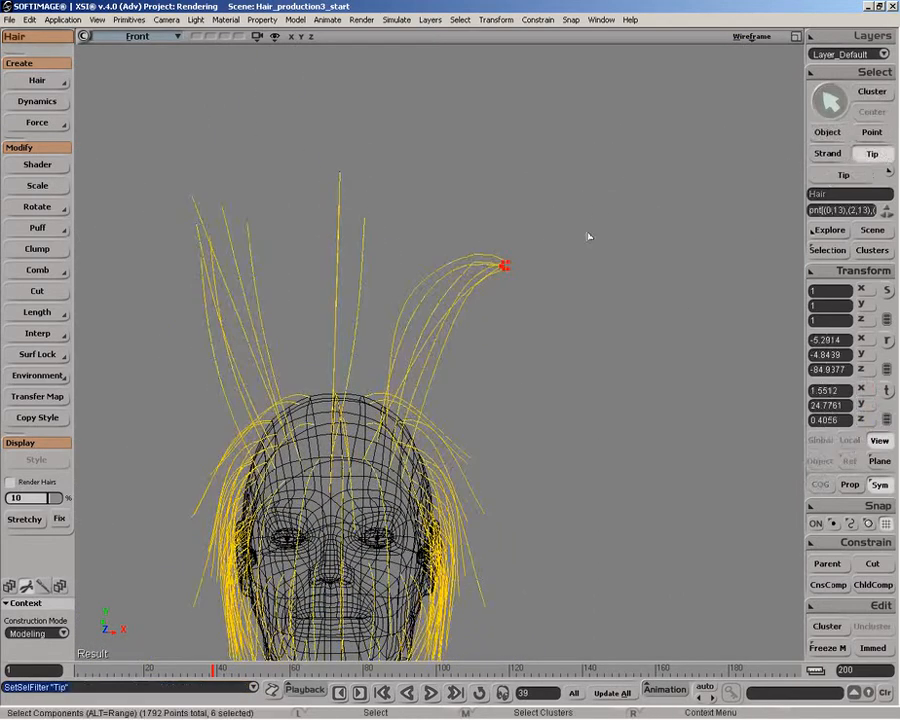
click(888, 421)
mouse_move(511, 270)
mouse_down()
mouse_move(485, 333)
mouse_move(347, 299)
mouse_move(469, 490)
mouse_move(486, 336)
mouse_move(450, 442)
mouse_move(287, 382)
mouse_move(522, 372)
mouse_move(490, 428)
mouse_move(425, 398)
mouse_up()
mouse_move(512, 339)
mouse_down()
mouse_move(492, 436)
mouse_move(301, 281)
mouse_move(446, 338)
mouse_move(447, 425)
mouse_move(287, 382)
mouse_move(454, 297)
mouse_move(520, 374)
mouse_move(466, 512)
mouse_move(305, 325)
mouse_move(457, 330)
mouse_up()
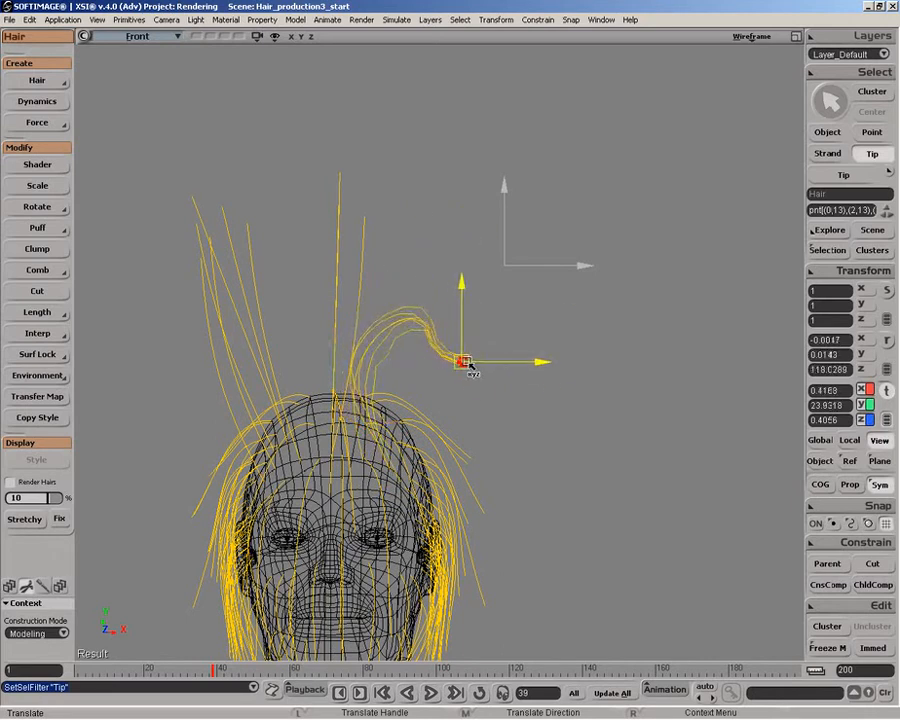
drag(535, 418, 515, 370)
mouse_move(498, 312)
mouse_down()
mouse_move(440, 296)
mouse_move(408, 275)
mouse_move(487, 266)
mouse_move(372, 462)
mouse_move(488, 430)
mouse_move(367, 267)
mouse_move(407, 386)
mouse_up()
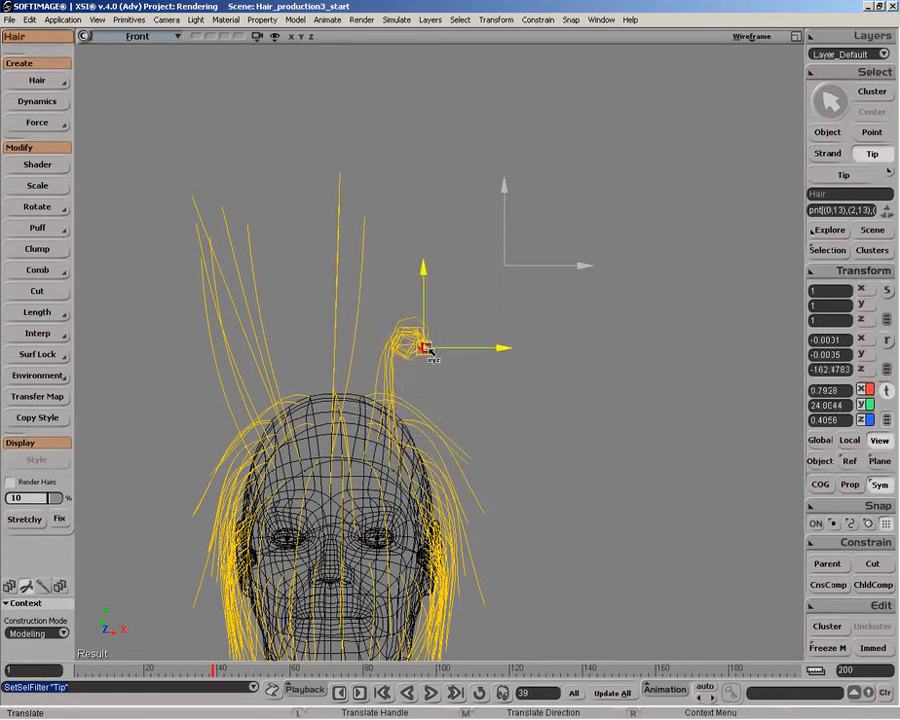
mouse_move(519, 372)
mouse_down()
mouse_move(526, 344)
mouse_move(450, 404)
mouse_move(404, 388)
mouse_move(440, 344)
mouse_move(482, 362)
mouse_move(476, 390)
mouse_move(450, 400)
mouse_move(425, 389)
mouse_move(305, 261)
mouse_move(504, 402)
mouse_move(340, 540)
mouse_move(410, 386)
mouse_move(460, 503)
mouse_move(287, 507)
mouse_move(372, 338)
mouse_move(516, 405)
mouse_move(376, 506)
mouse_move(426, 307)
mouse_move(480, 404)
mouse_move(476, 508)
mouse_move(456, 582)
mouse_move(491, 605)
mouse_up()
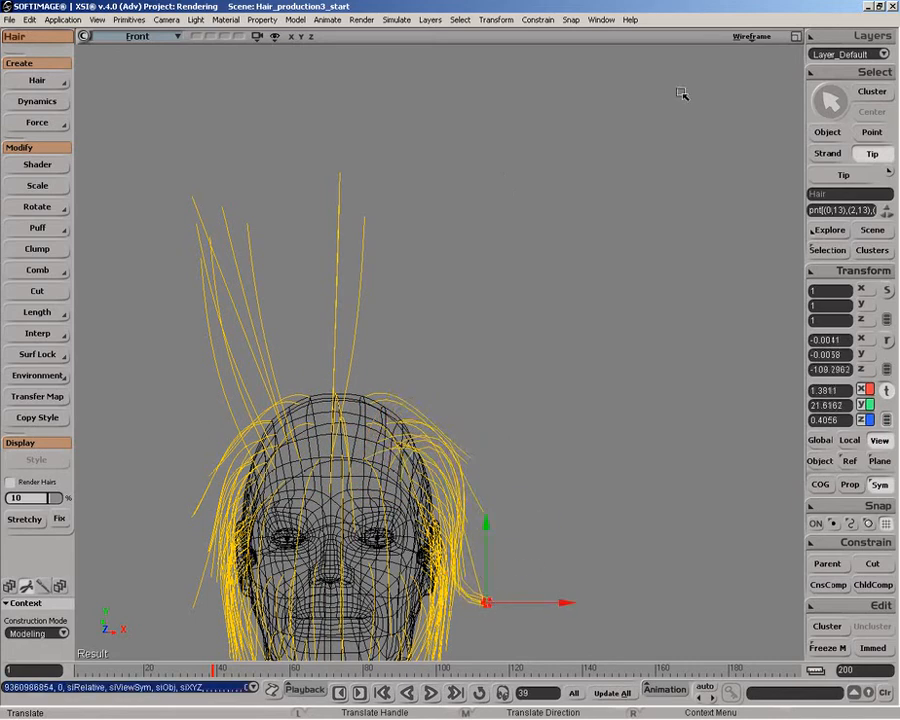
Select the raised strands on the character's right side and clump them to about 0.93.
click(828, 152)
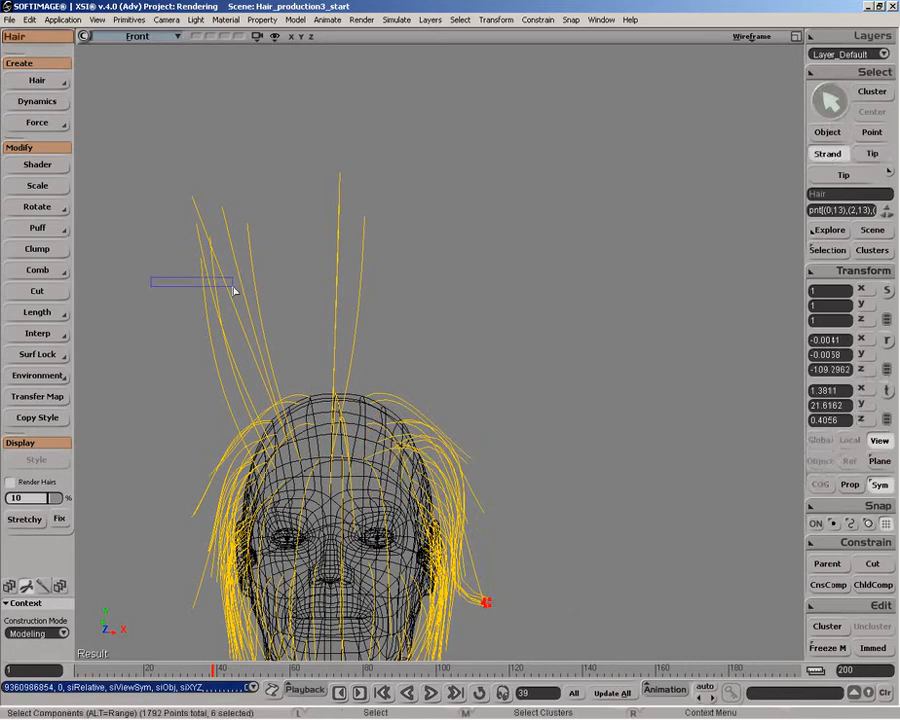
drag(176, 286, 283, 304)
click(54, 256)
drag(196, 382, 574, 280)
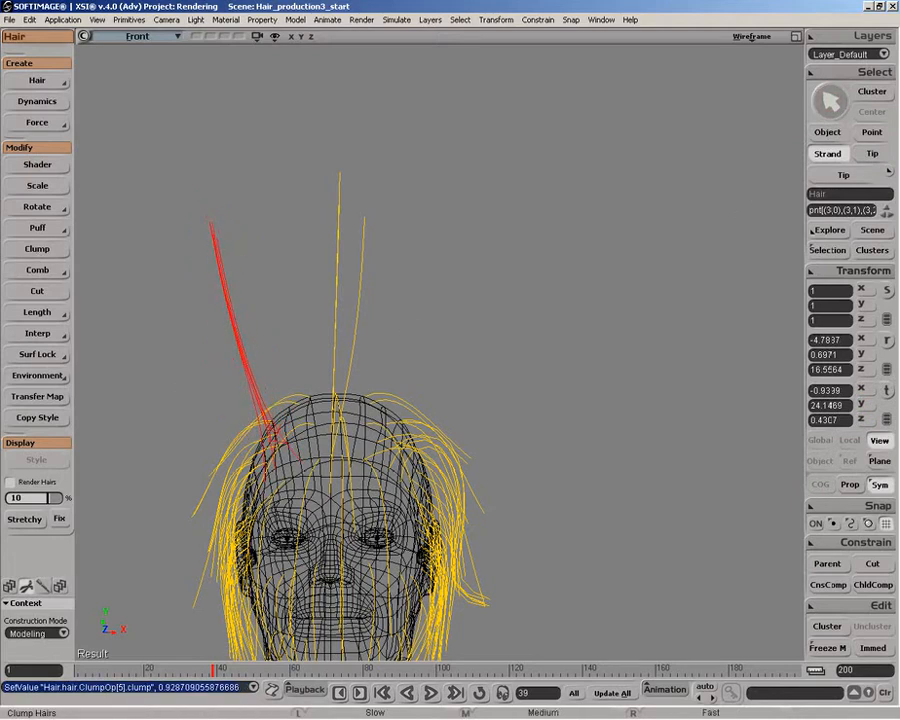
Select the tips of the raised clump on the character's right side and translate them down beside the cheek.
click(880, 153)
drag(170, 198, 228, 256)
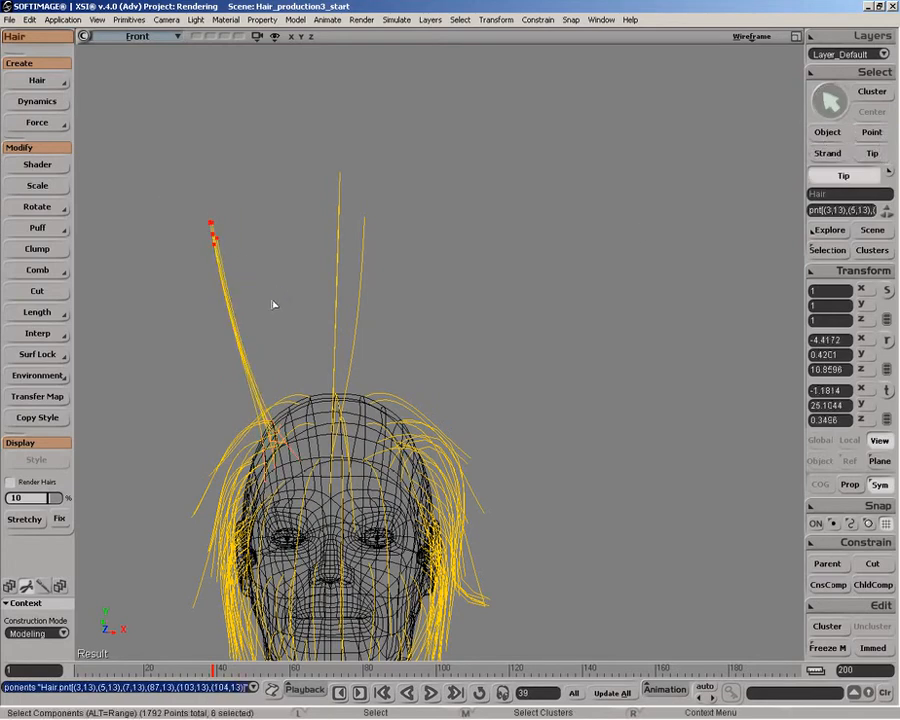
click(886, 389)
drag(210, 233, 232, 623)
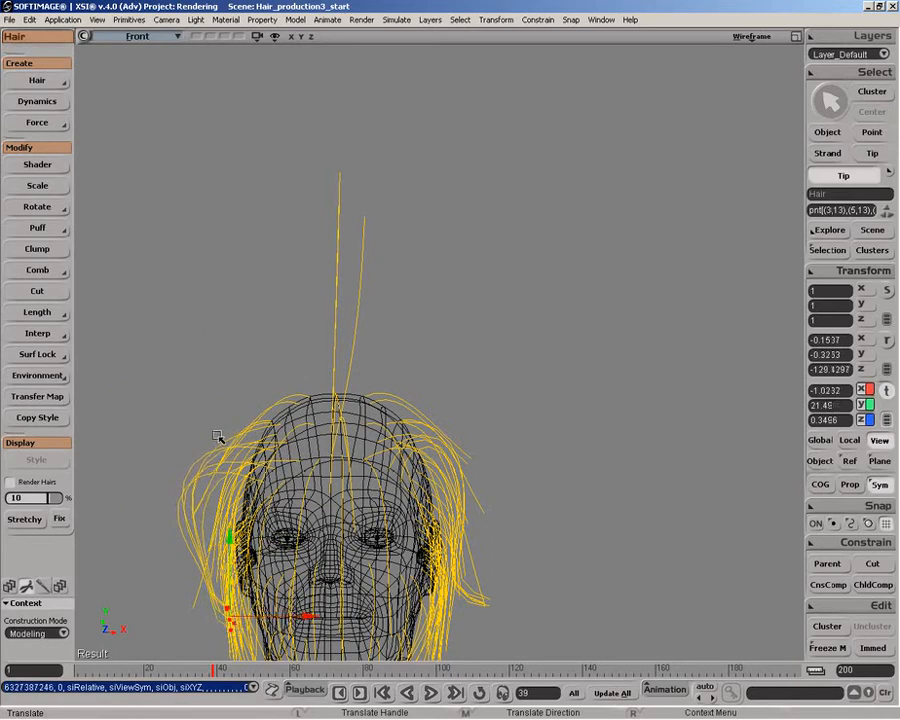
Clump the tips of the central raised strands to about 0.92 and translate them down beside the character's left ear.
click(872, 153)
drag(293, 146, 422, 267)
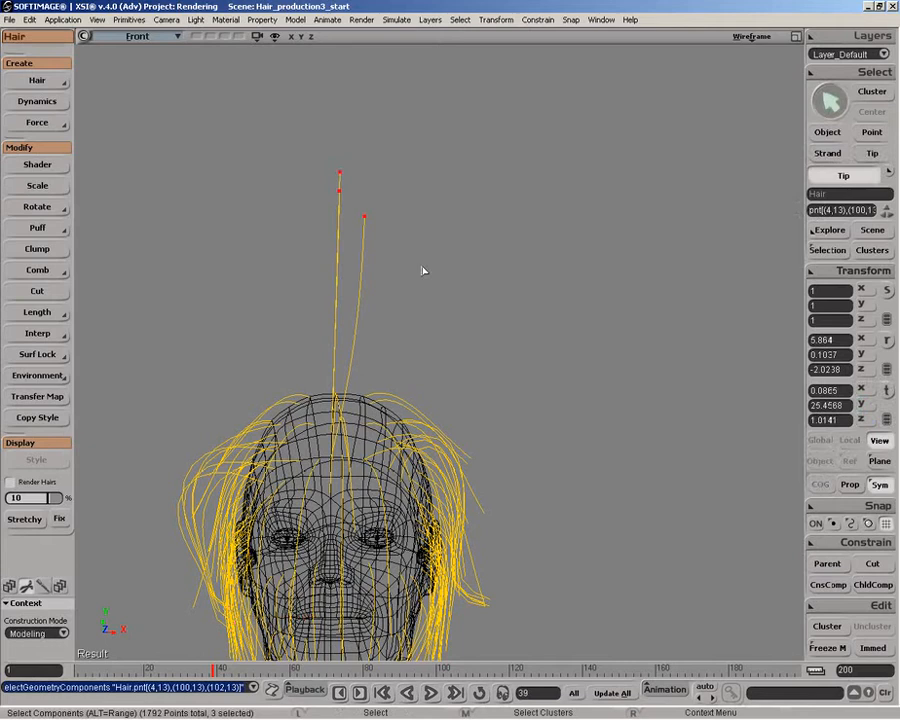
click(37, 250)
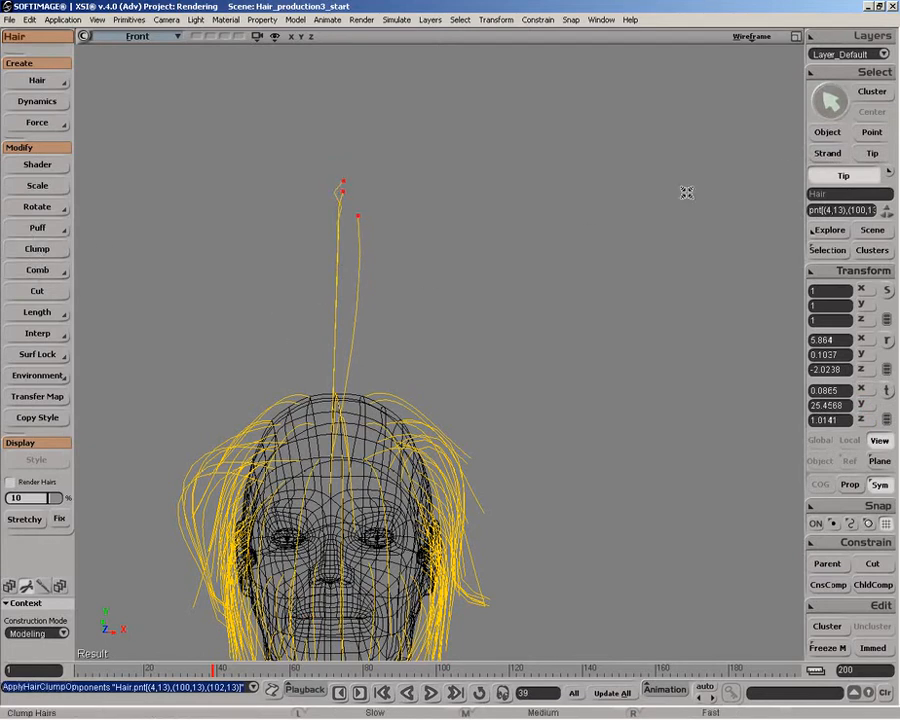
drag(587, 233, 363, 316)
drag(896, 148, 898, 150)
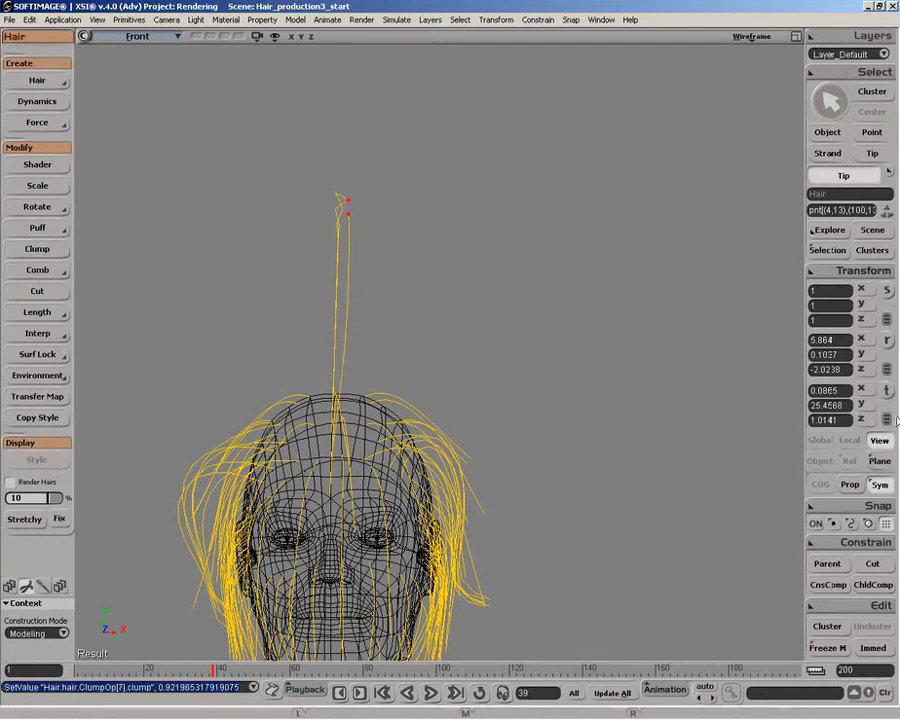
key(v)
drag(352, 207, 434, 566)
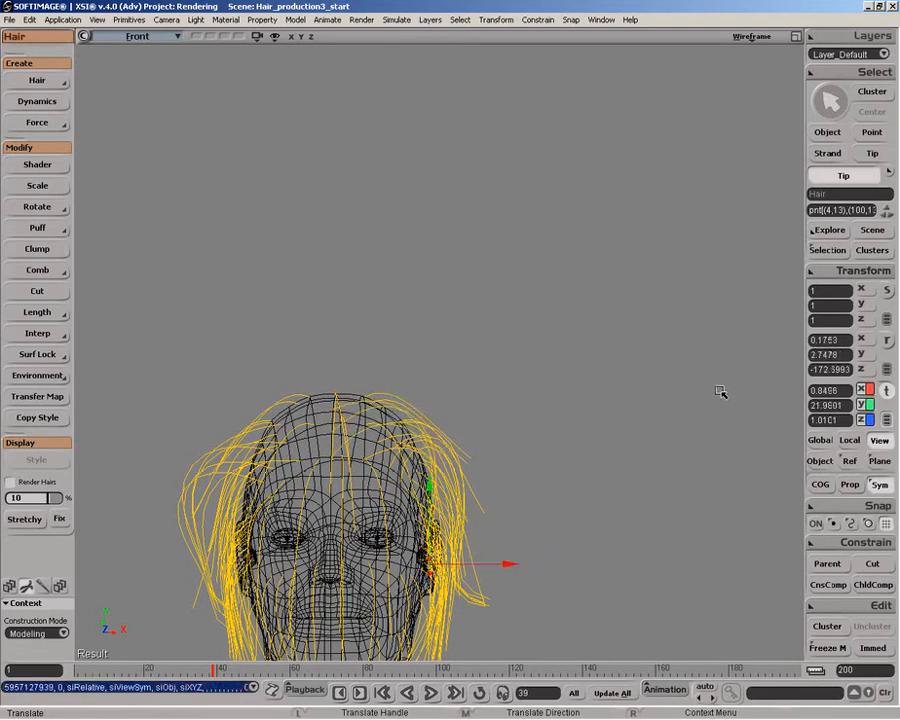
Return to the Camera viewport, frame the whole head and shoulders, and enlarge the viewport.
click(797, 37)
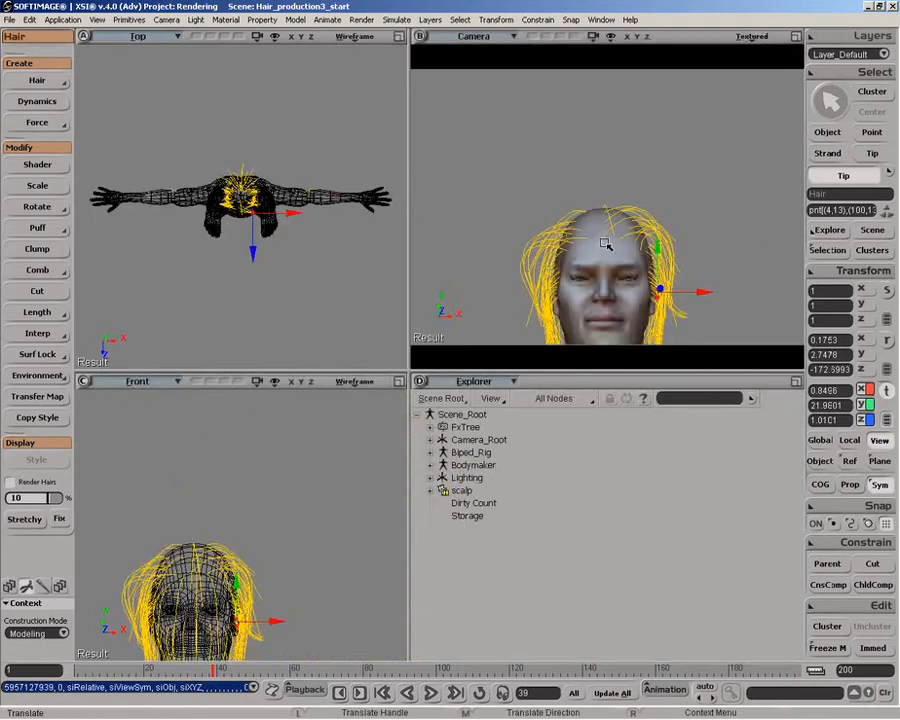
key(z)
drag(612, 237, 613, 152)
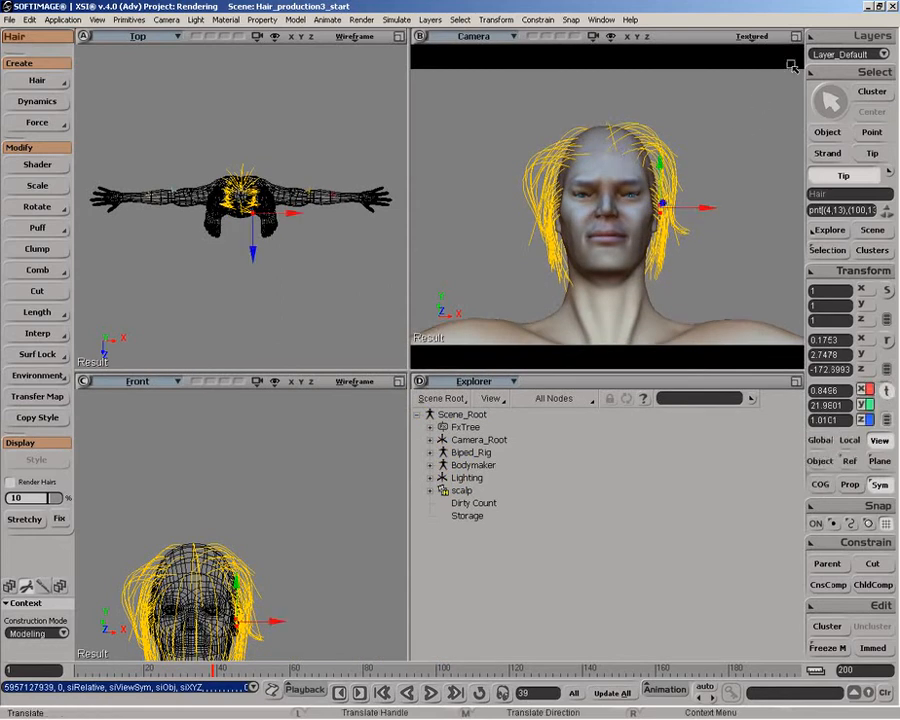
click(797, 37)
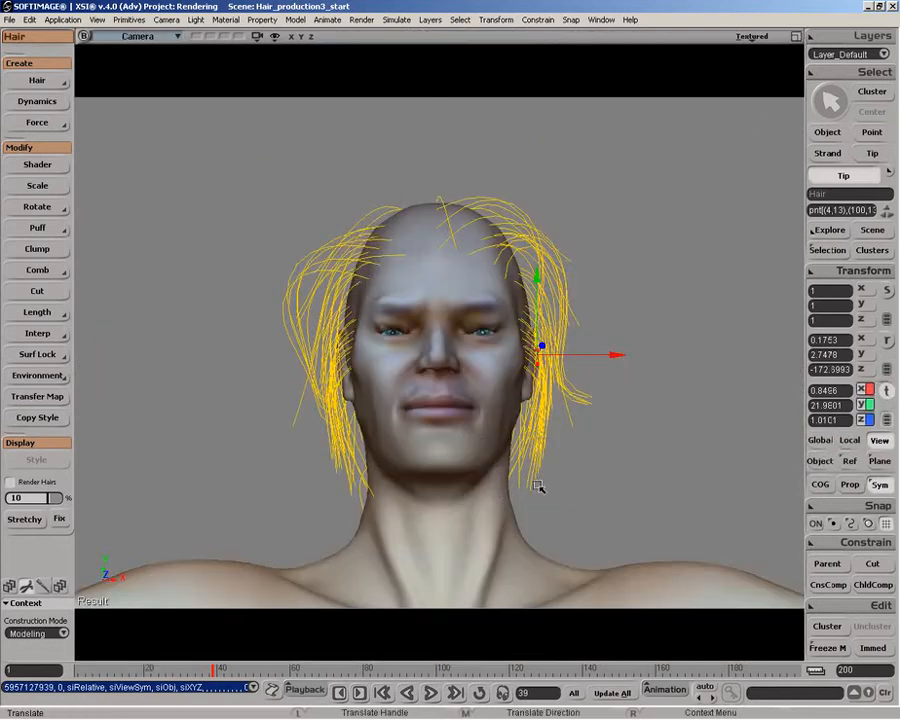
Select a group of lower strands beside the character's left jaw and clump them to about 0.998.
click(815, 155)
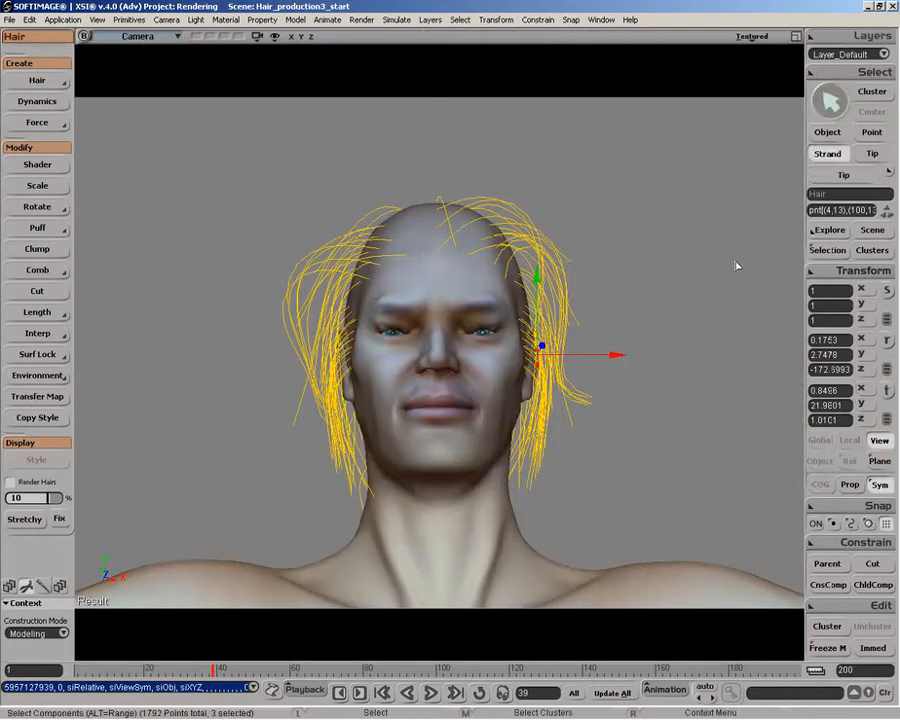
drag(546, 467, 549, 469)
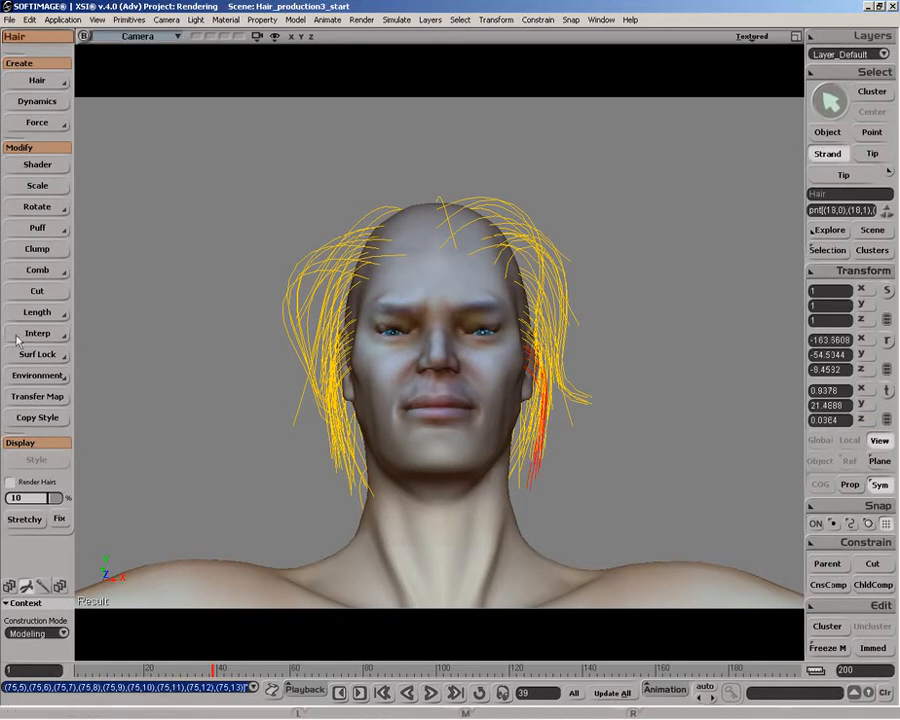
click(39, 251)
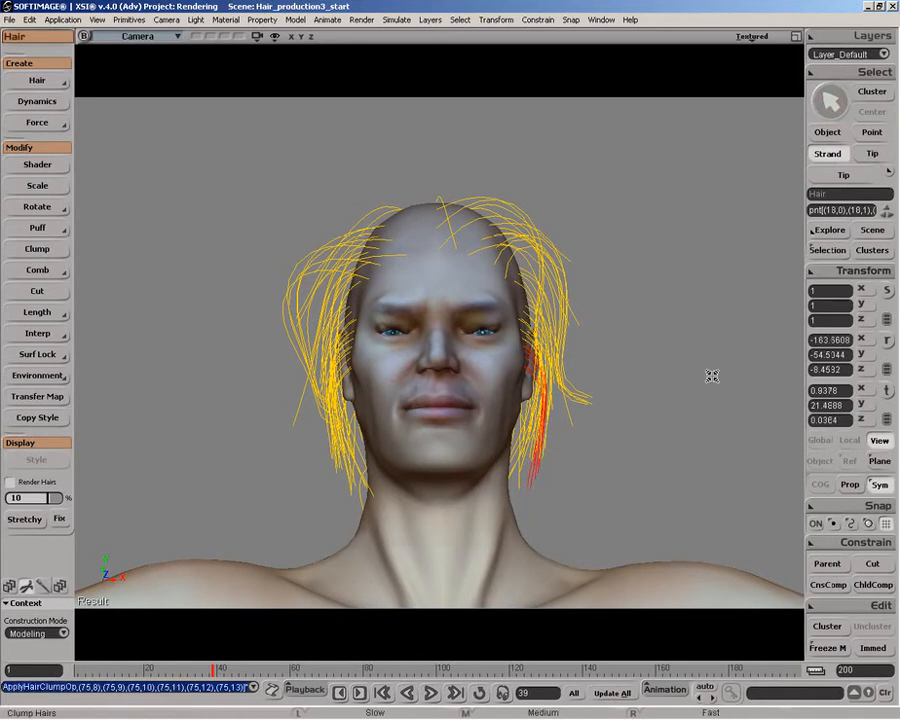
drag(896, 147, 898, 146)
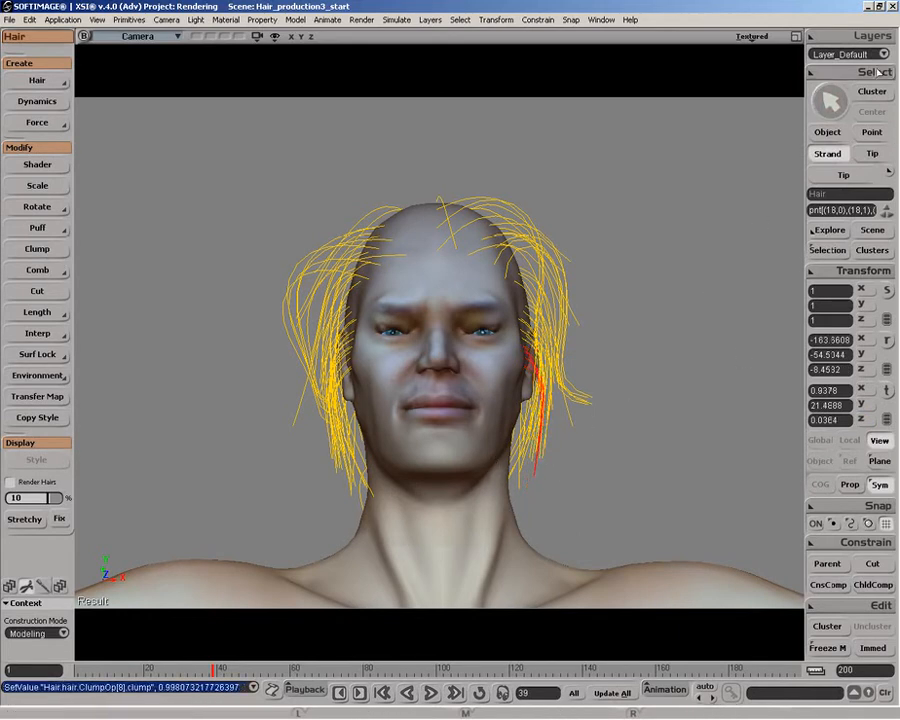
Select the tips of the clumped strands beside the character's left jaw and translate them outward, away from the neck.
click(866, 155)
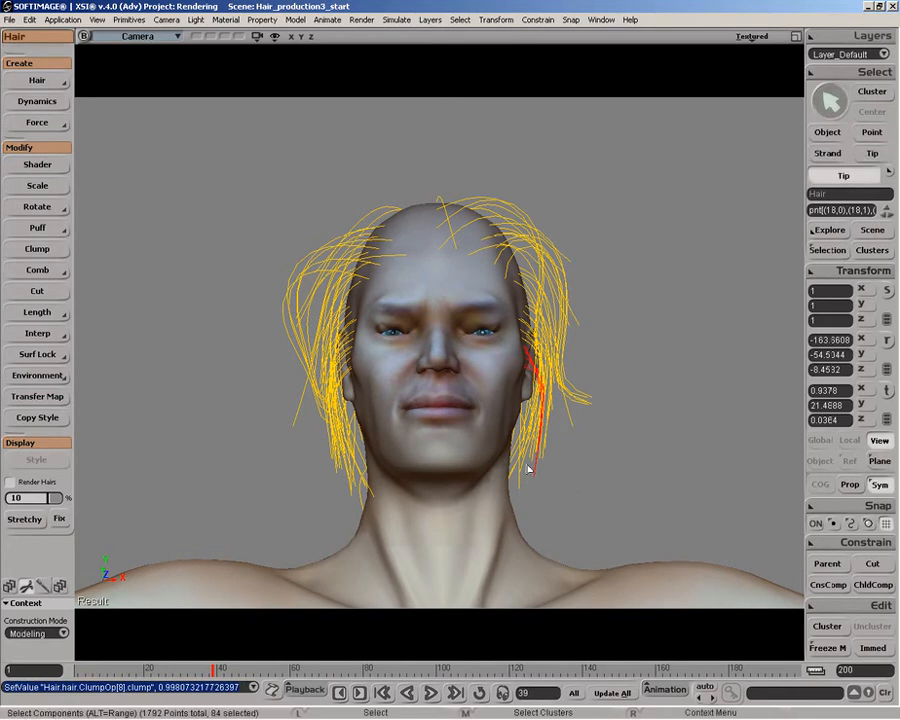
drag(529, 467, 556, 494)
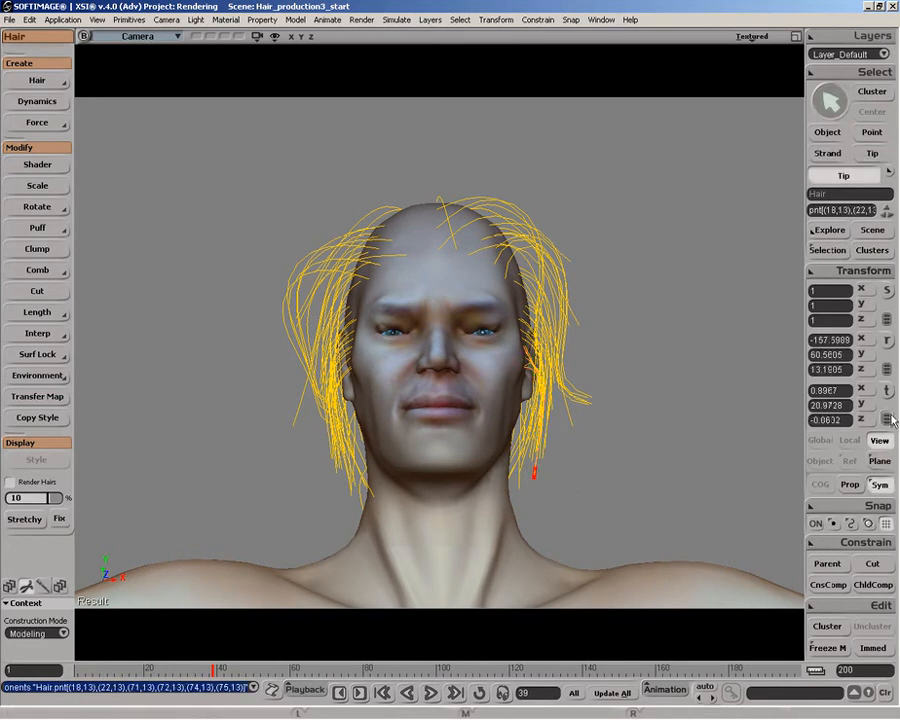
key(v)
drag(470, 370, 557, 466)
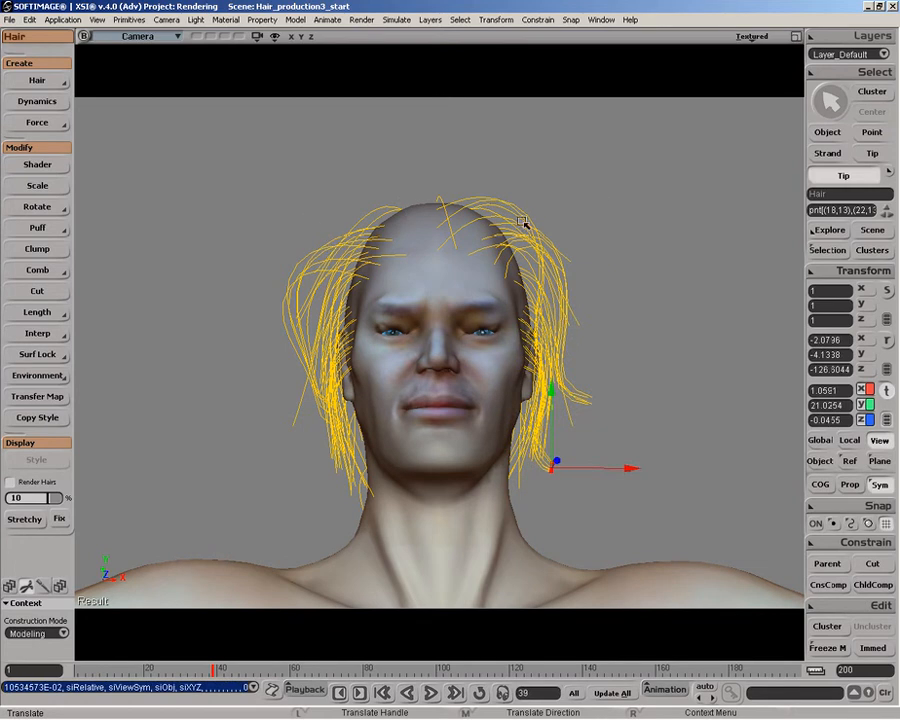
Apply Puff Roots to the whole hair object with a puff of about 0.355.
key(space)
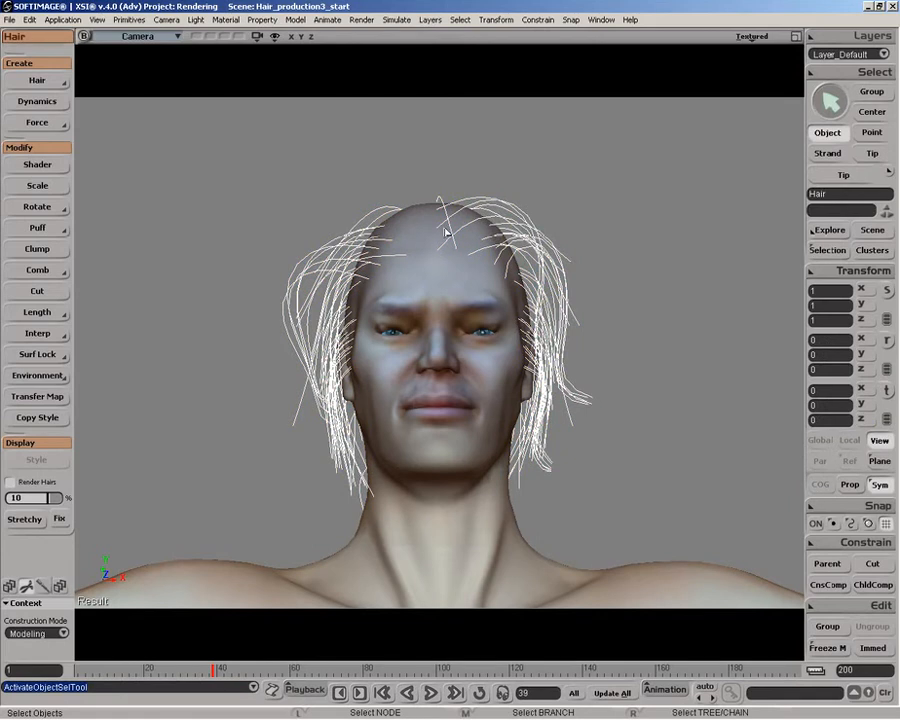
key(o)
drag(438, 227, 484, 307)
key(o)
drag(406, 350, 404, 262)
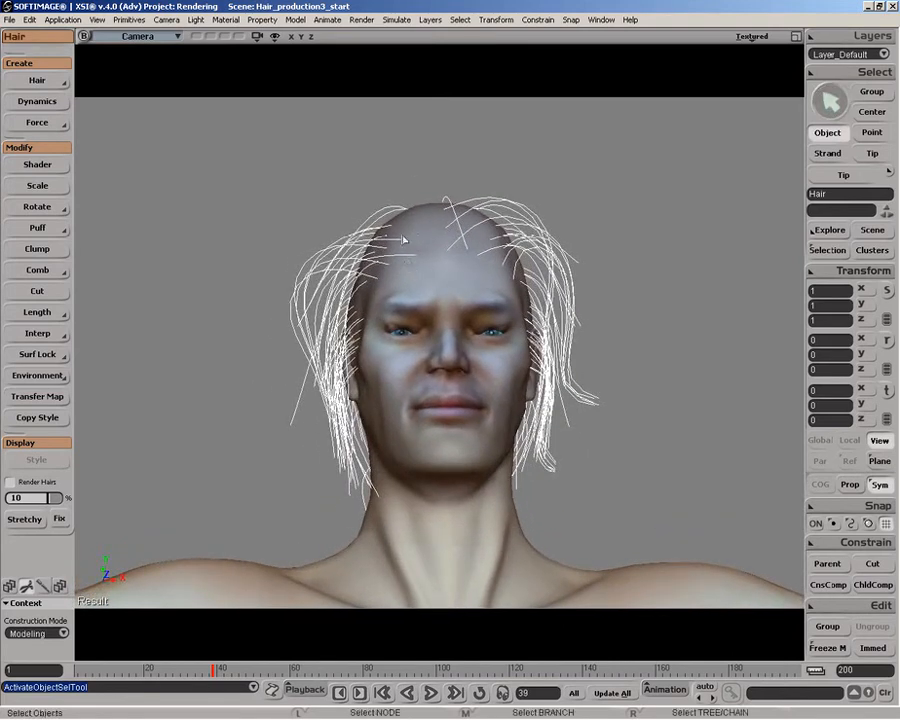
click(40, 228)
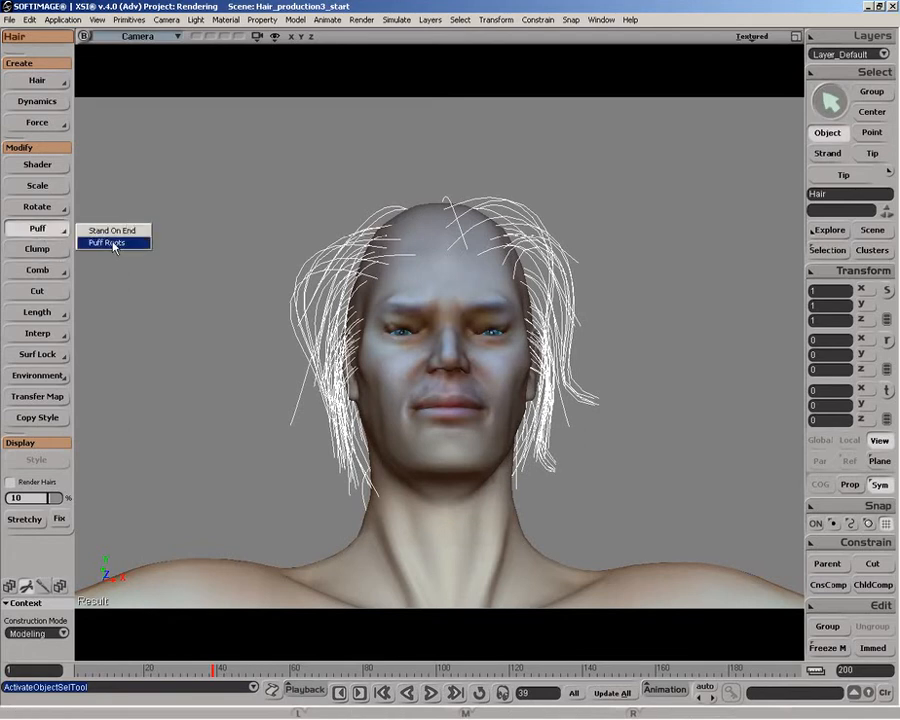
click(115, 243)
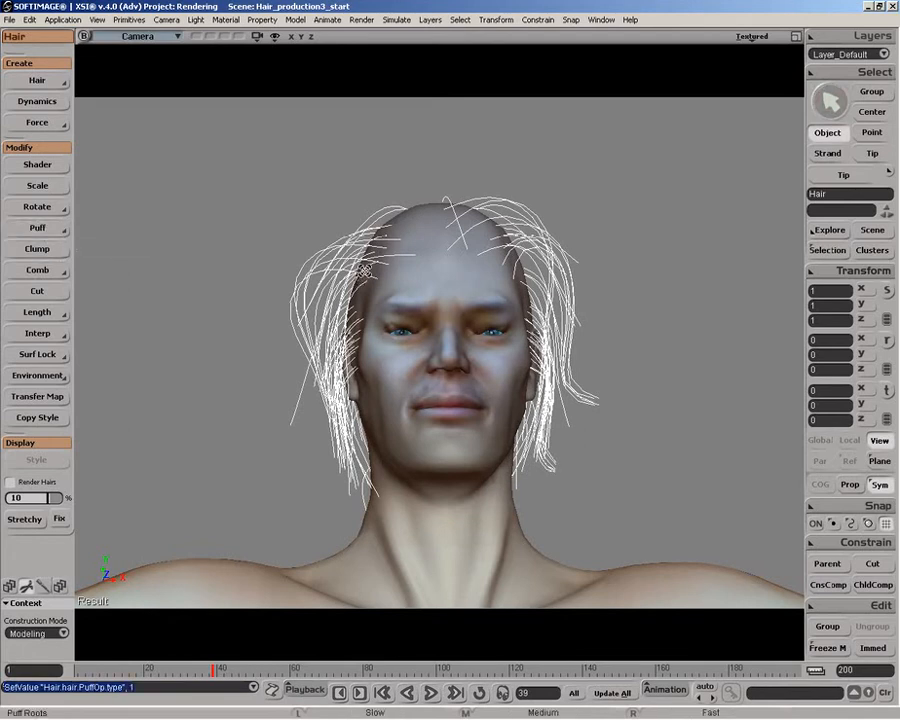
mouse_move(376, 258)
mouse_down()
mouse_move(468, 177)
mouse_move(413, 203)
mouse_move(455, 192)
mouse_up()
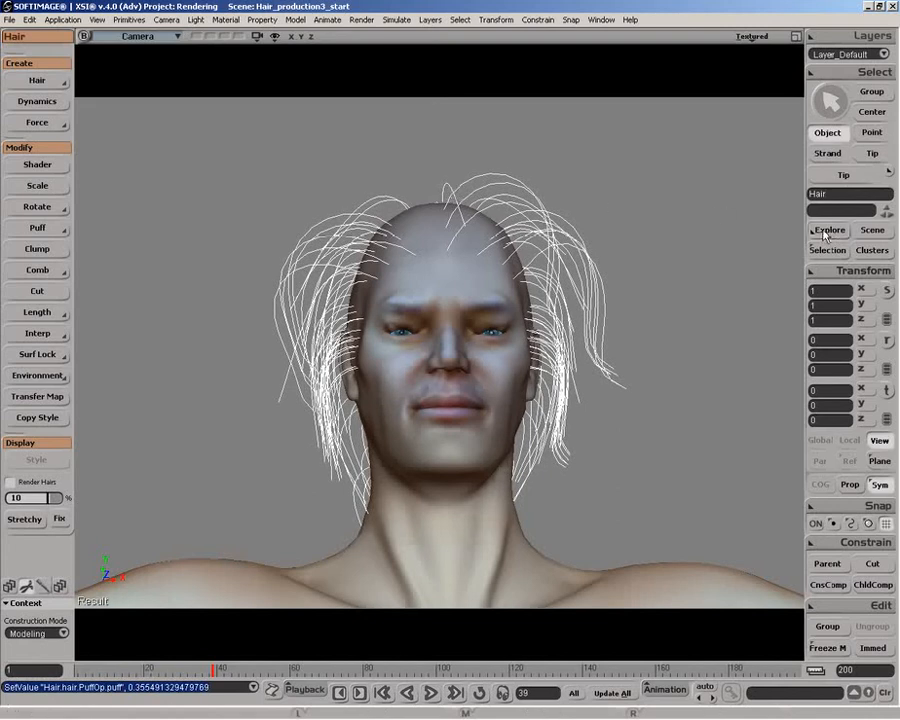
Select a group of lower strands beside the character's right jaw and clump them to about 0.63.
click(826, 153)
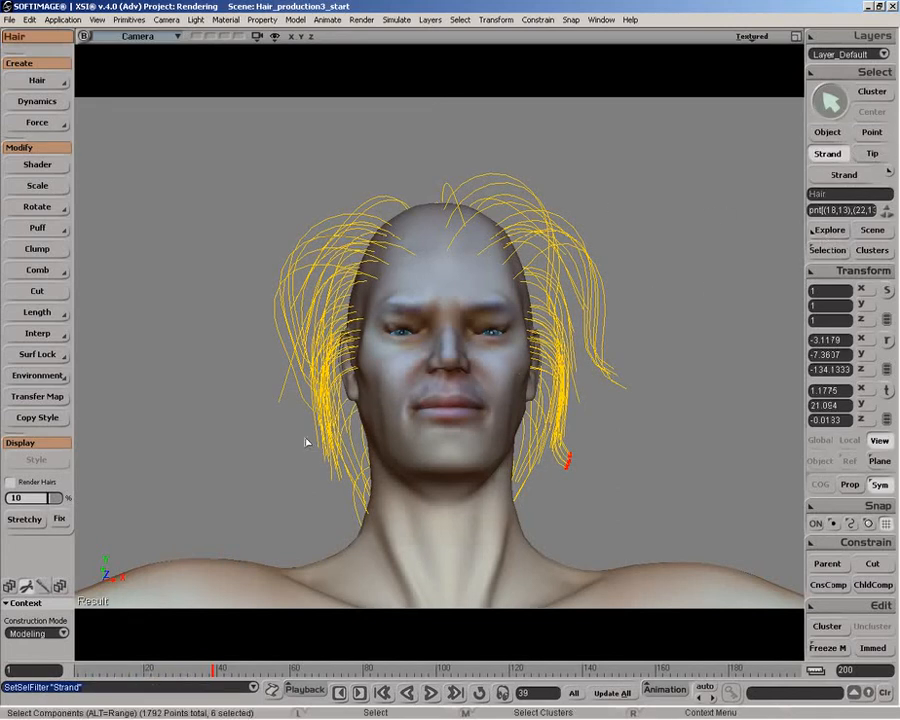
drag(335, 451, 327, 471)
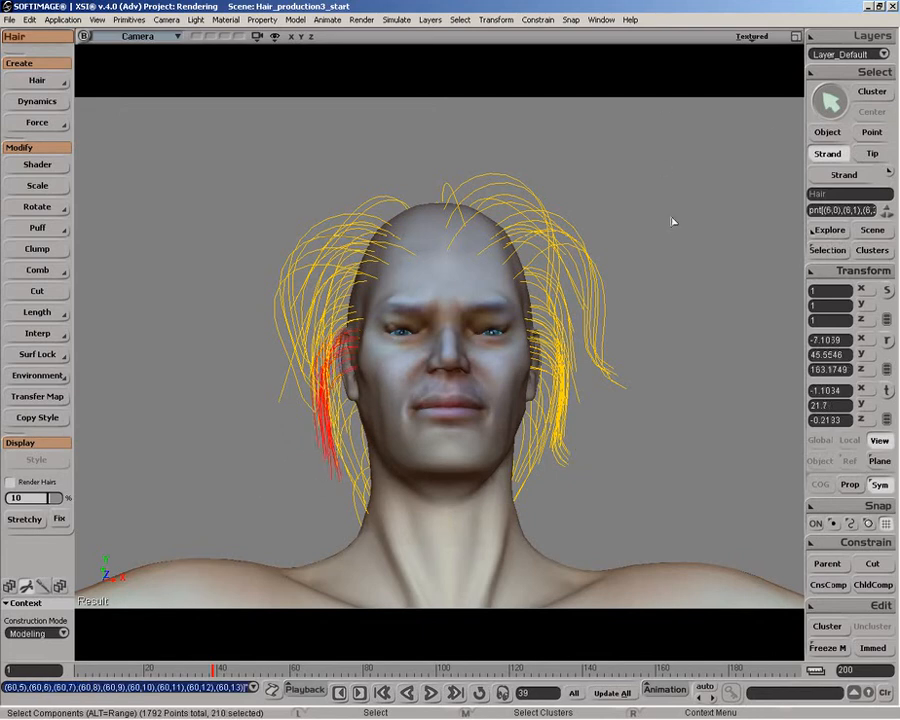
click(42, 253)
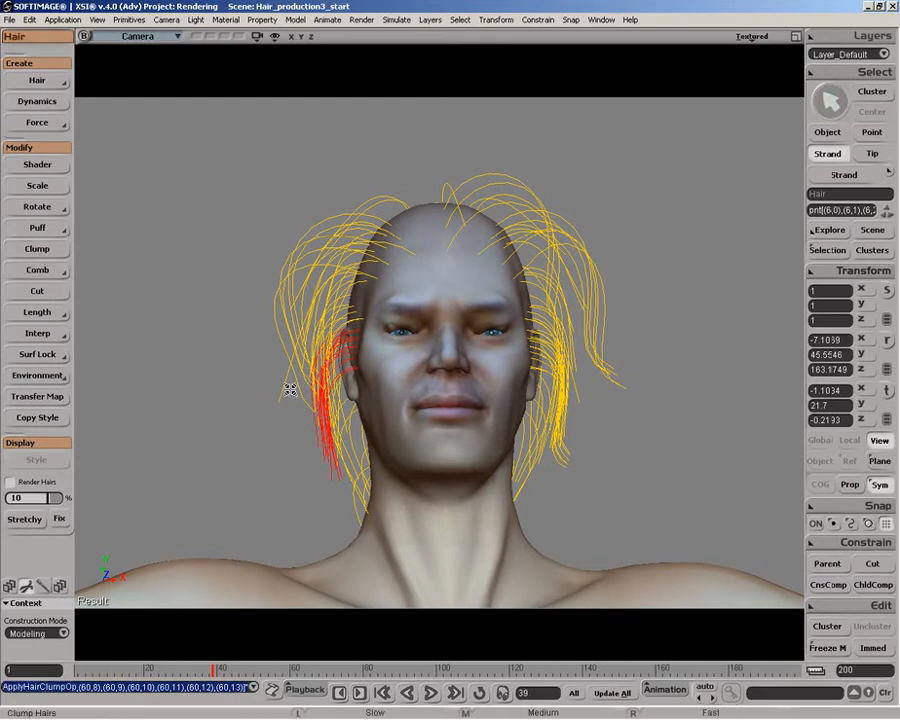
drag(631, 309, 601, 346)
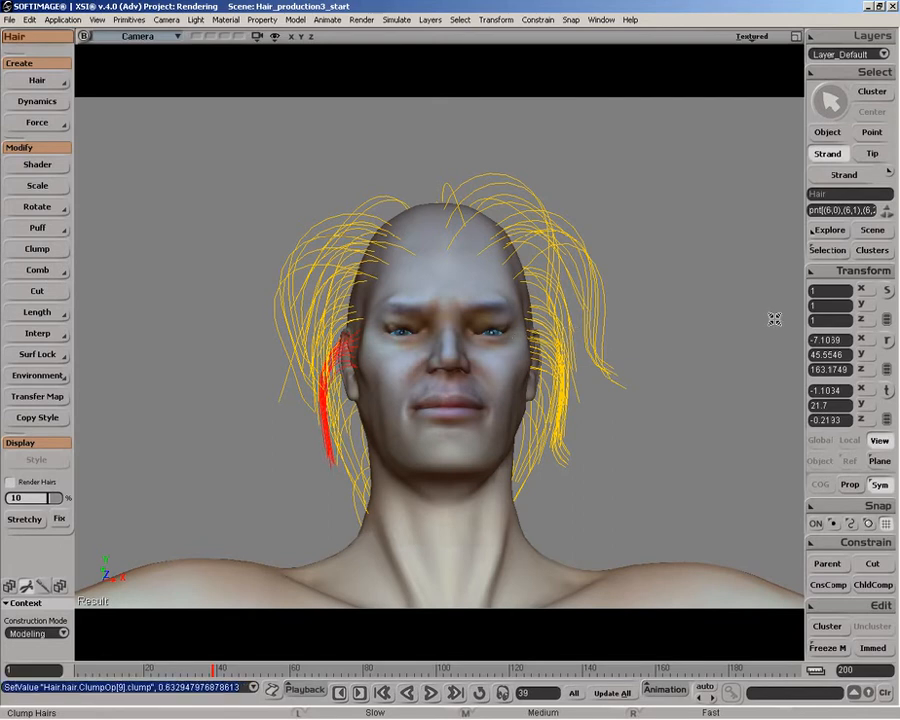
Select the tips of the clumped strands beside the character's right jaw and translate them slightly outward.
click(871, 154)
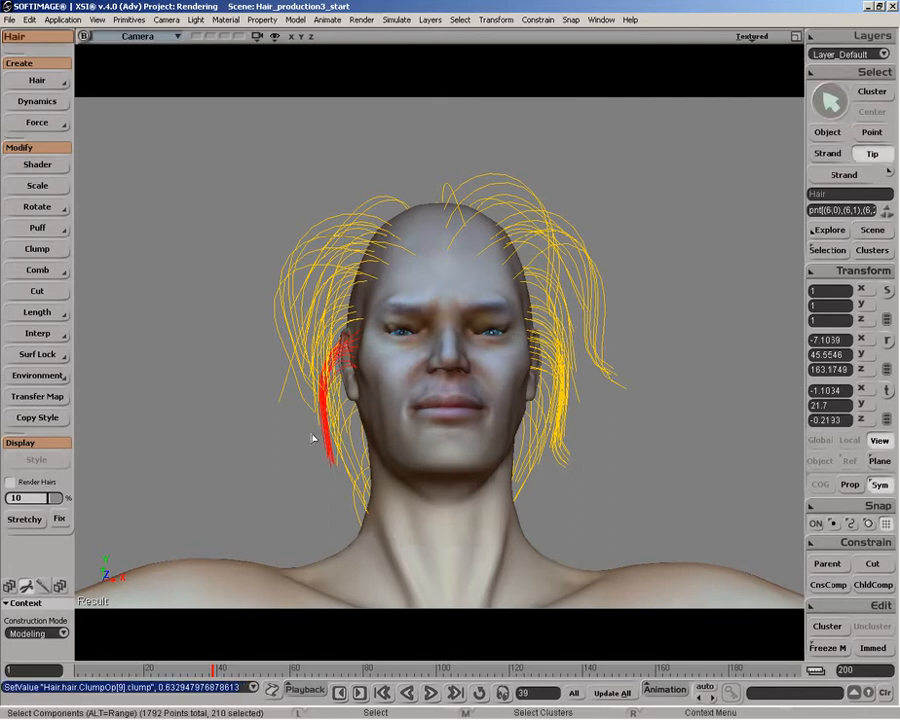
drag(335, 473, 335, 473)
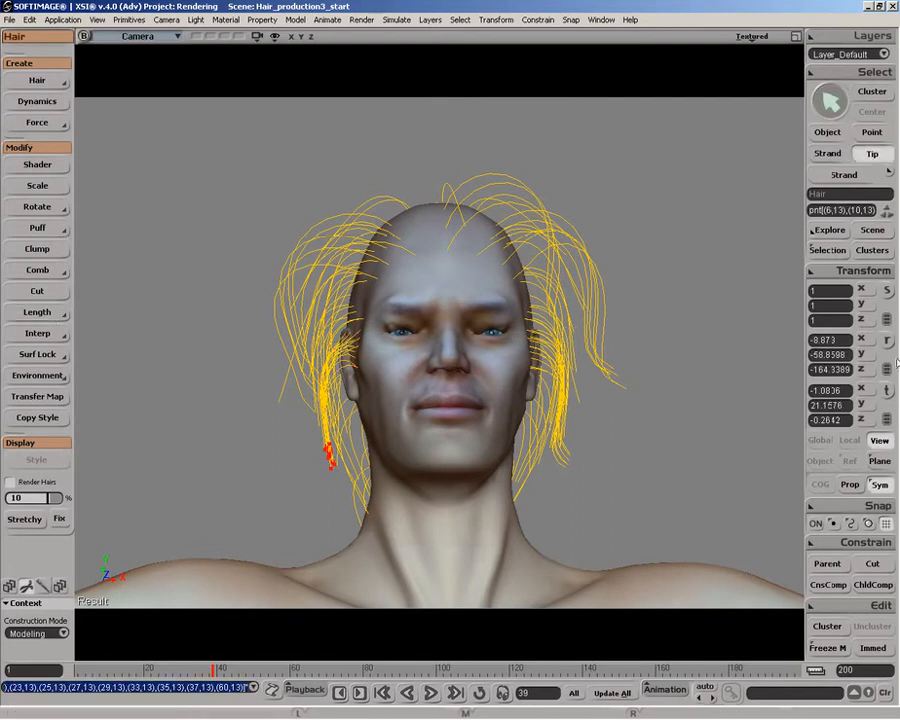
key(v)
drag(333, 462, 310, 426)
mouse_move(330, 456)
mouse_down()
mouse_move(324, 471)
mouse_move(408, 175)
mouse_move(328, 313)
mouse_move(309, 404)
mouse_move(310, 450)
mouse_move(322, 470)
mouse_move(299, 232)
mouse_move(280, 290)
mouse_move(312, 360)
mouse_move(355, 392)
mouse_move(318, 440)
mouse_move(323, 447)
mouse_up()
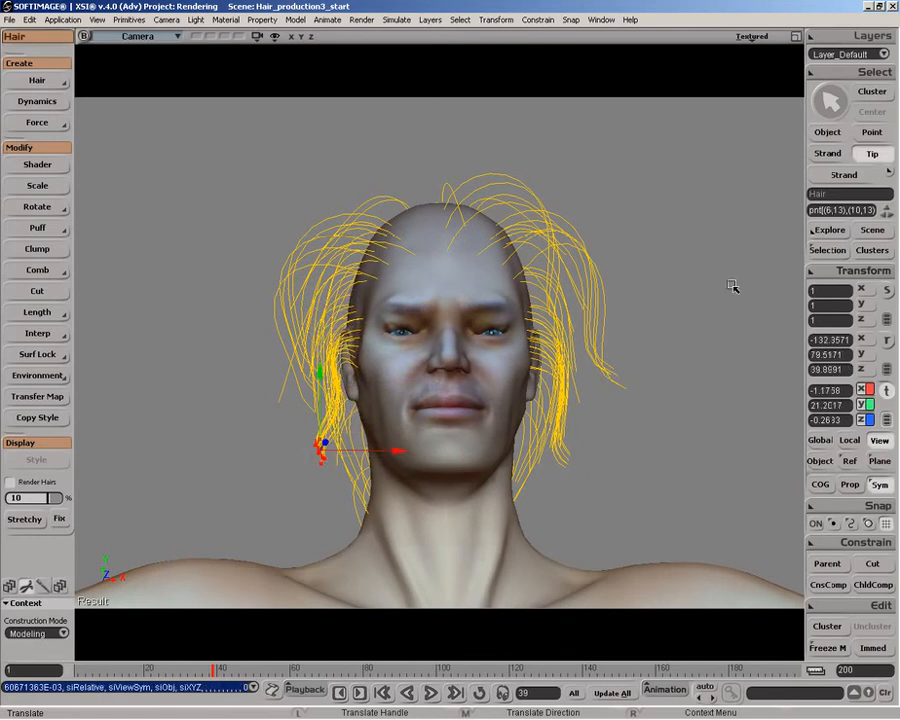
Select the tips of the strands sticking out behind the head and translate them forward and down in the Right viewport.
key(o)
drag(599, 376, 490, 368)
key(p)
key(o)
key(space)
drag(524, 283, 570, 427)
key(o)
drag(456, 422, 496, 424)
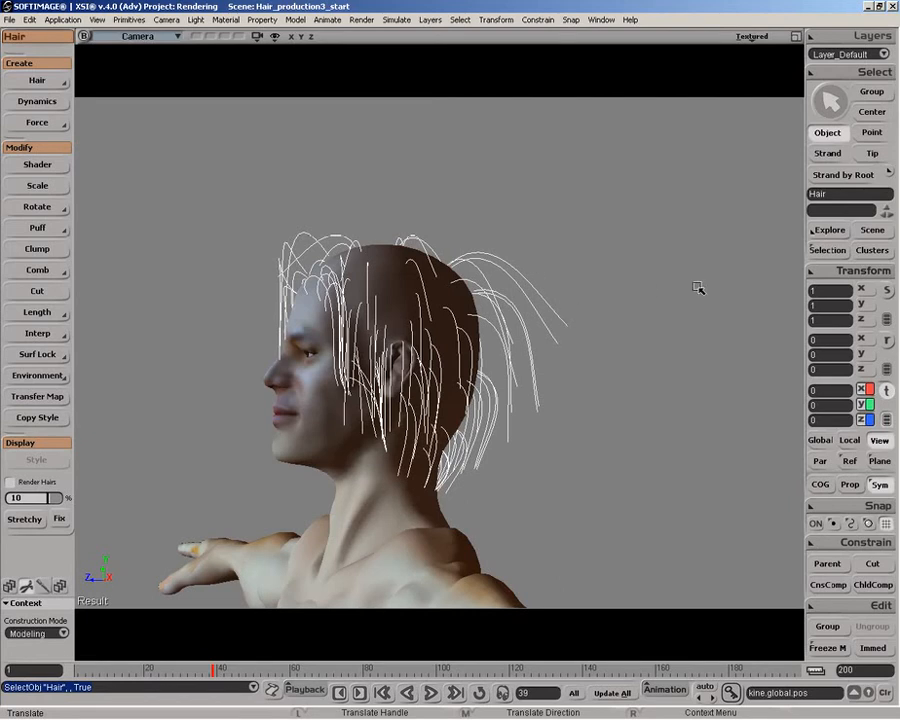
click(872, 153)
drag(500, 338, 650, 438)
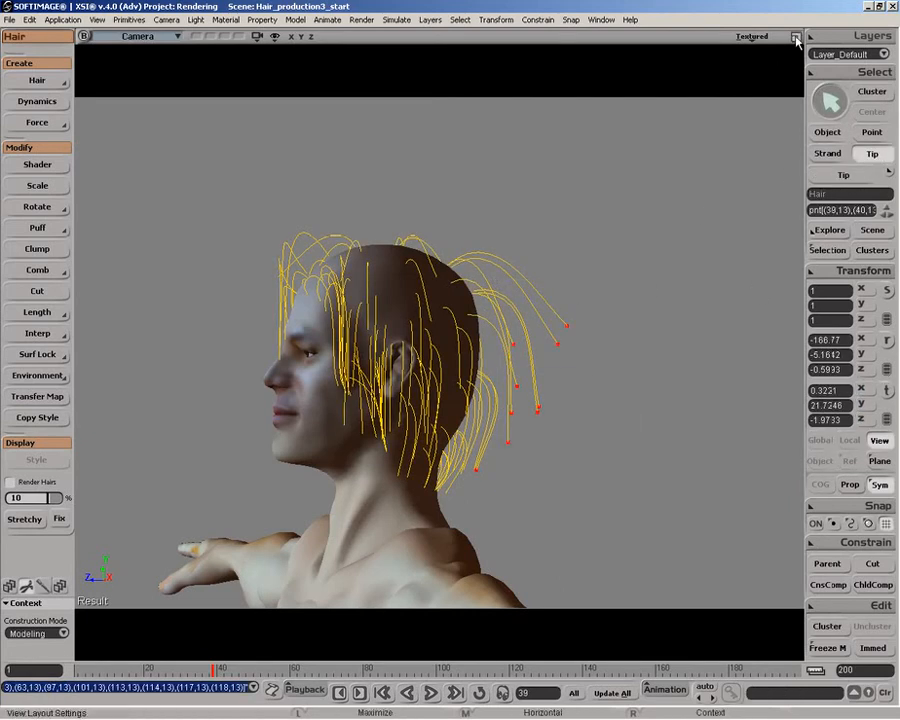
click(795, 36)
middle_click(128, 386)
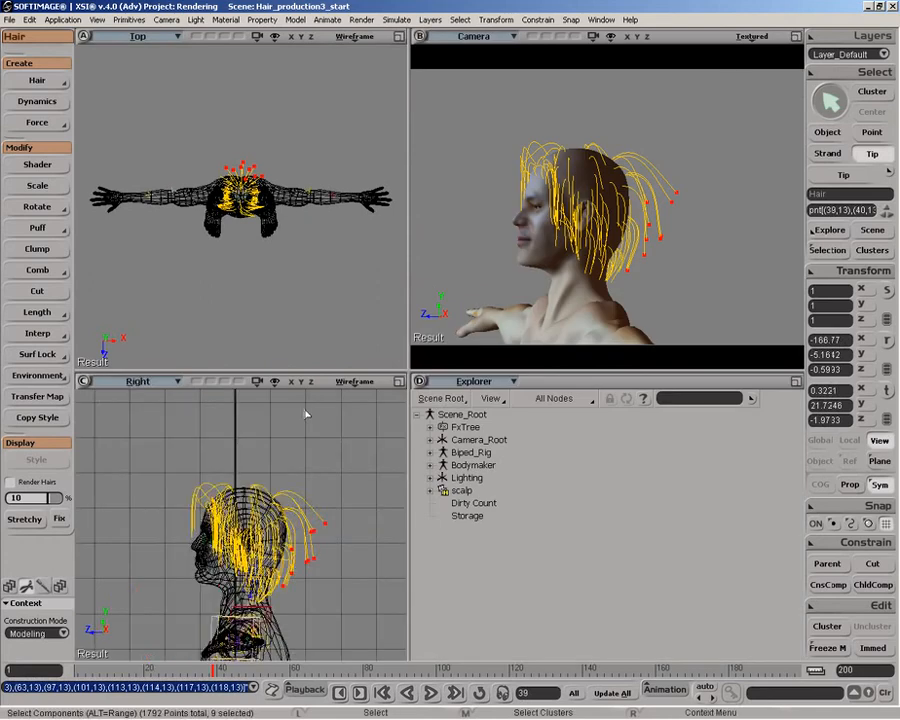
click(399, 381)
click(886, 392)
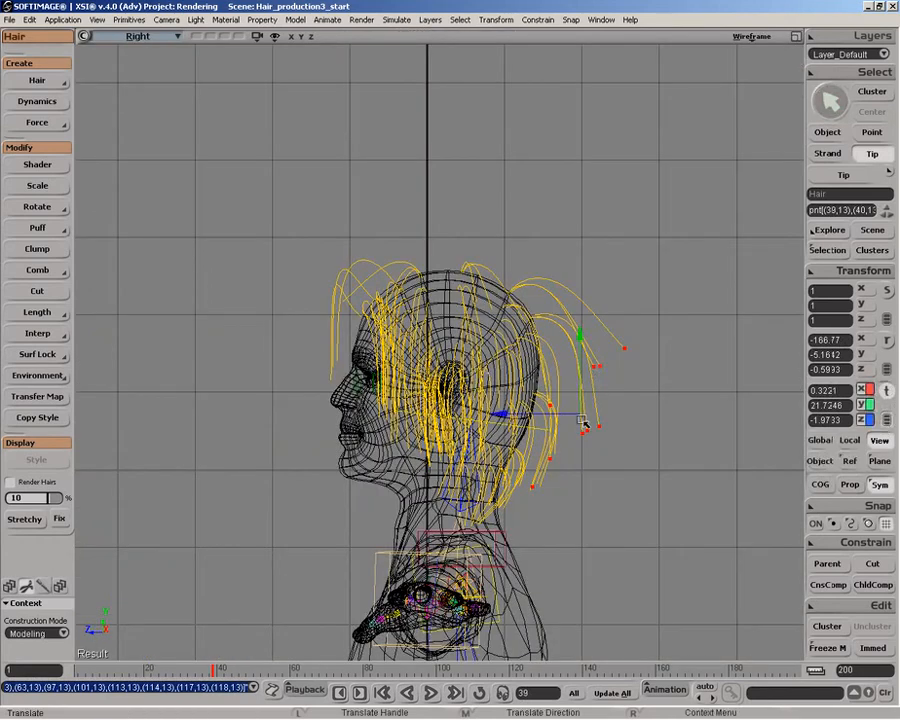
drag(578, 420, 540, 437)
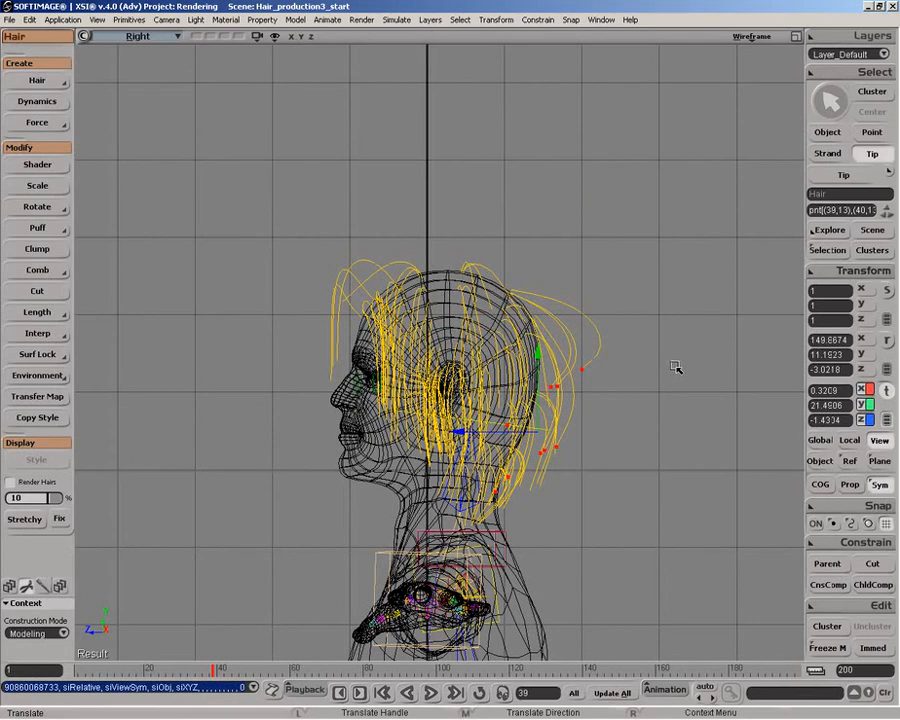
Select all the strands at the back of the head and comb them along the negative Y axis.
click(829, 155)
drag(512, 352, 663, 542)
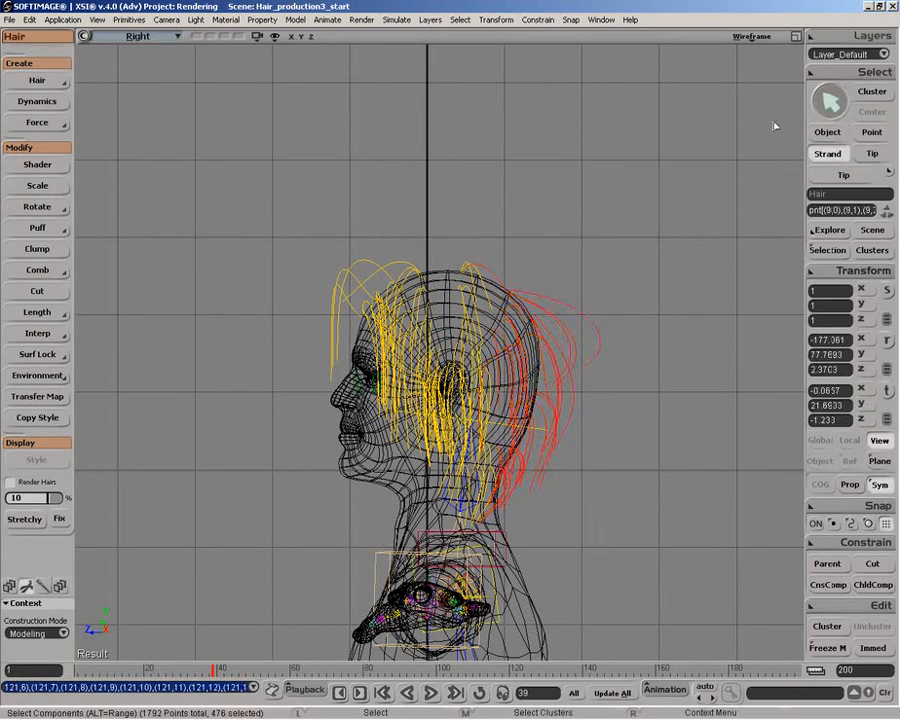
click(795, 36)
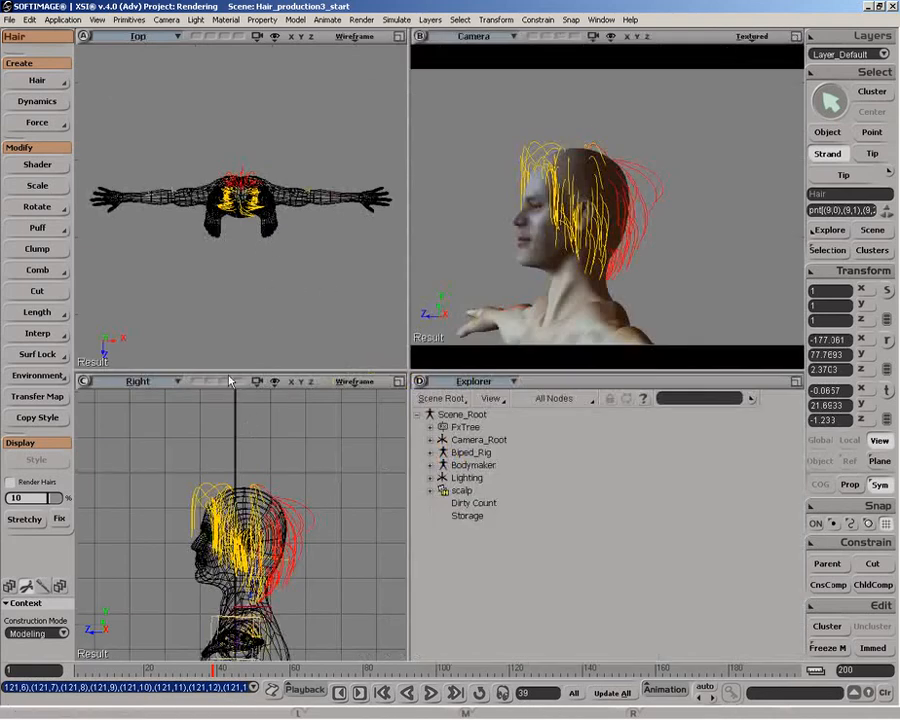
click(40, 270)
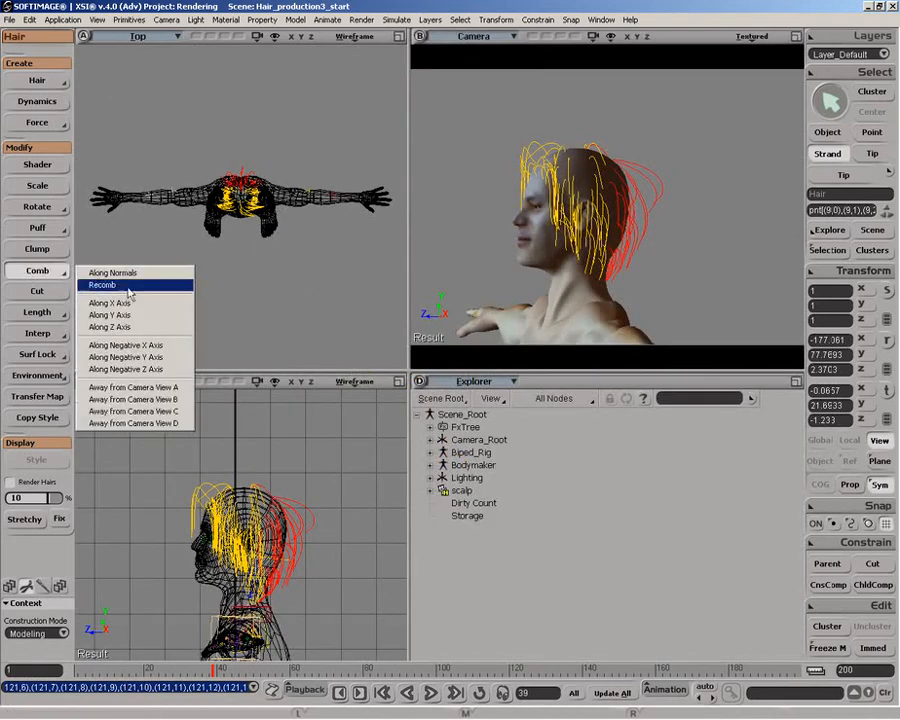
click(130, 357)
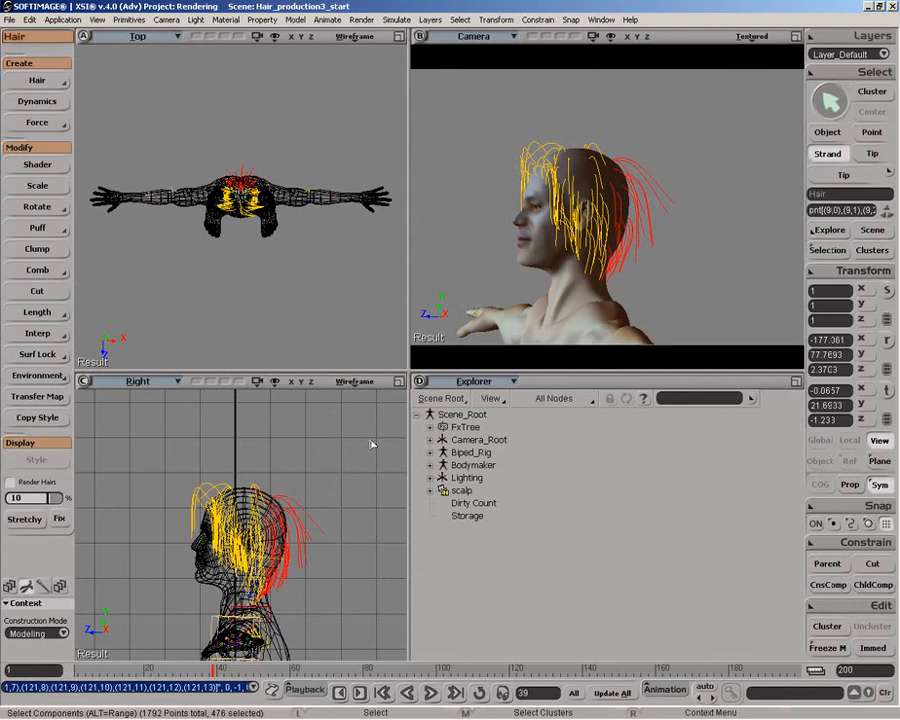
Clump the protruding strand tips behind the head tightly together and translate them in against the back of the head.
key(F12)
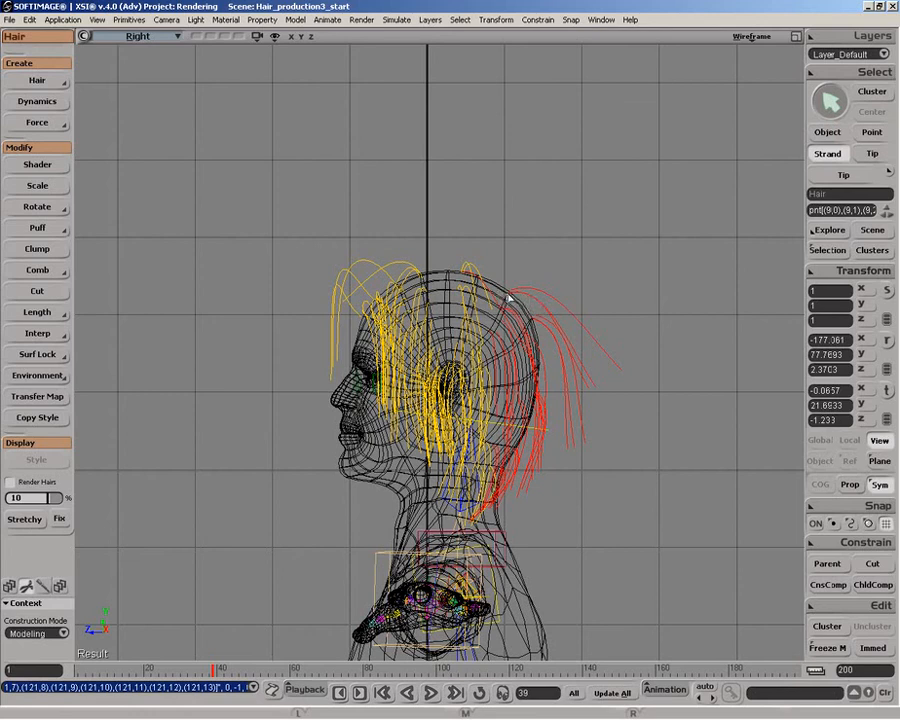
click(872, 155)
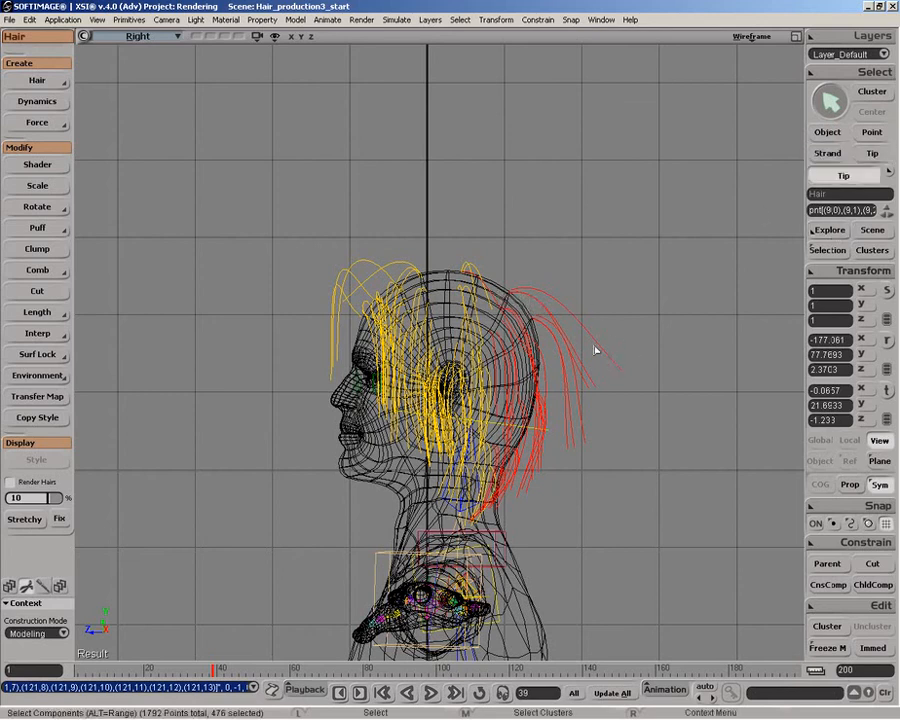
drag(555, 303, 650, 524)
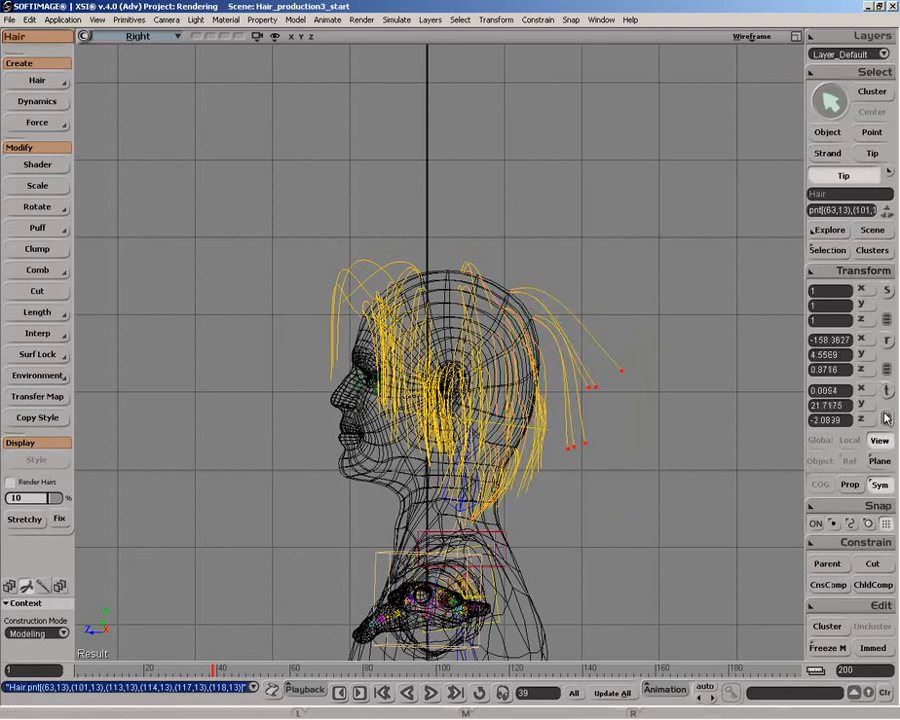
click(37, 248)
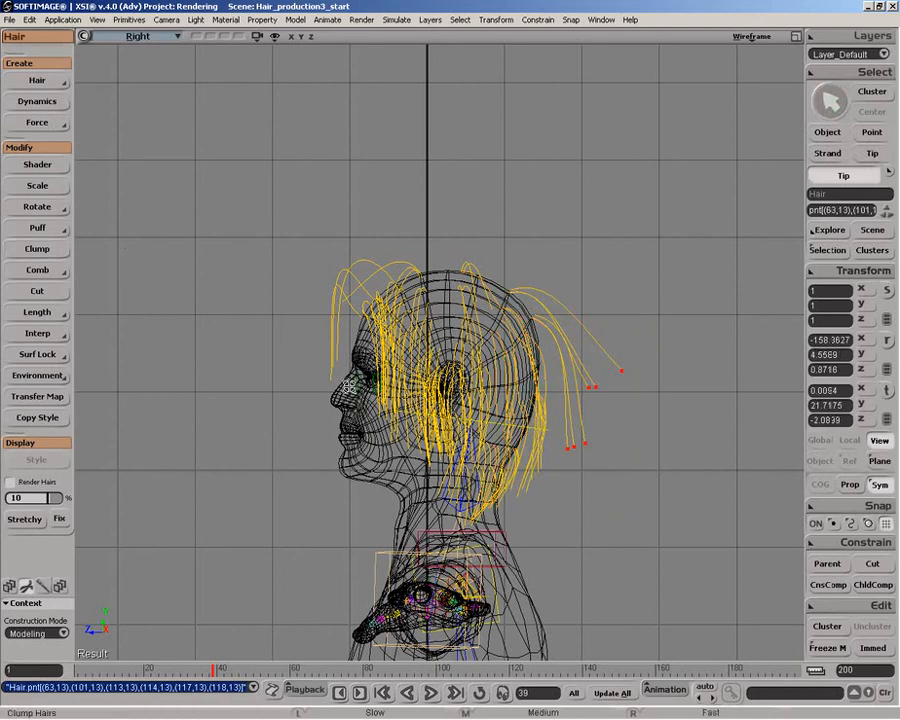
drag(617, 316, 727, 345)
drag(476, 415, 763, 235)
drag(420, 452, 786, 247)
click(886, 392)
drag(591, 413, 538, 424)
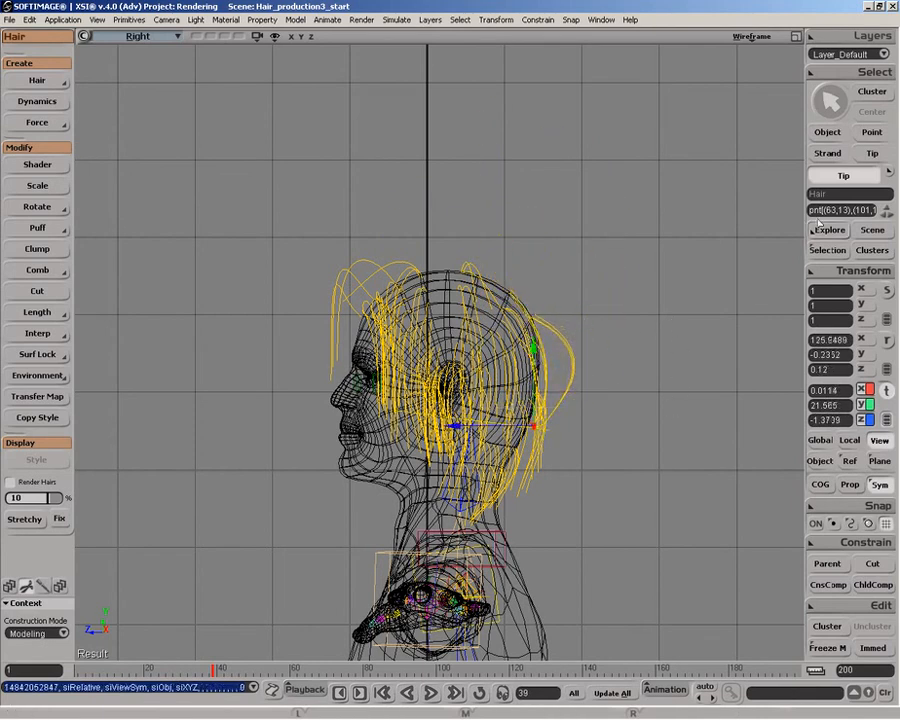
Select the tips of the strands still bulging at the back of the head and translate them down toward the nape.
click(835, 104)
drag(582, 362, 652, 375)
key(v)
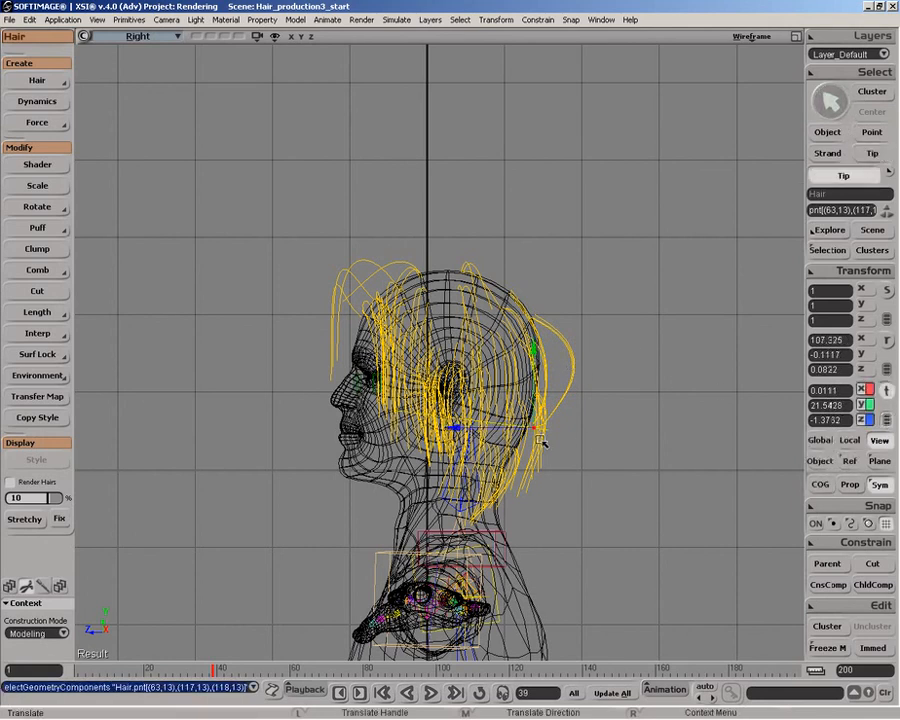
drag(532, 424, 532, 459)
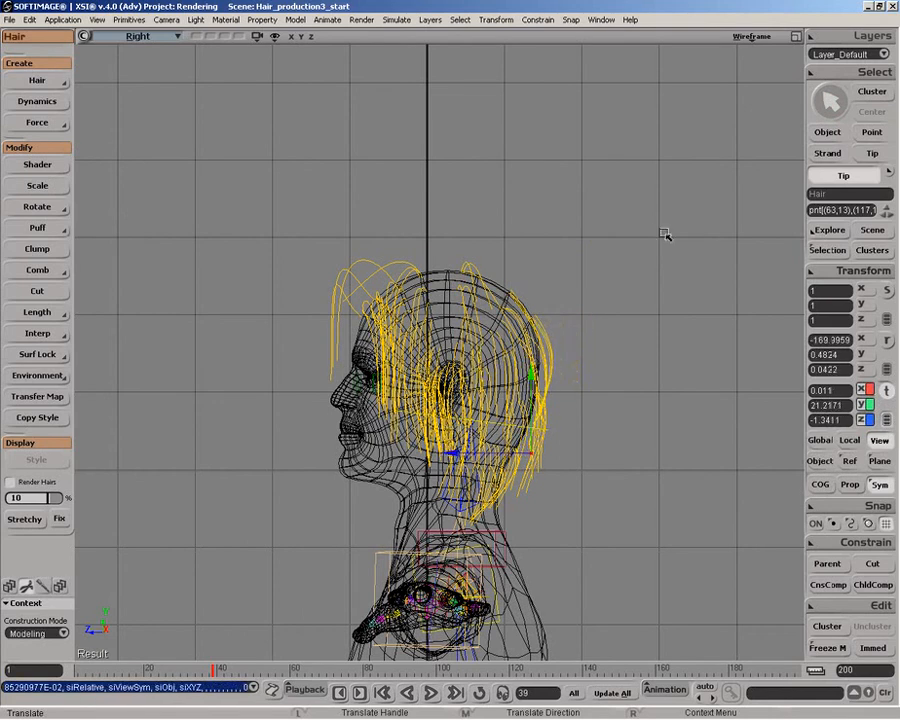
Reselect the hair, select the lower strands around the nape, and scale them down.
key(space)
click(665, 275)
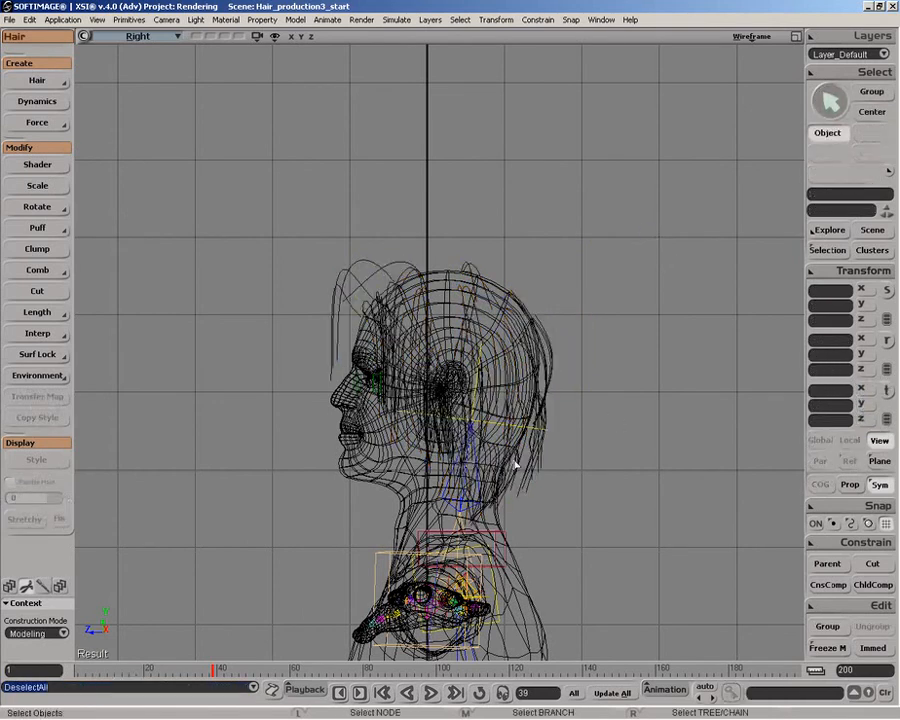
click(538, 485)
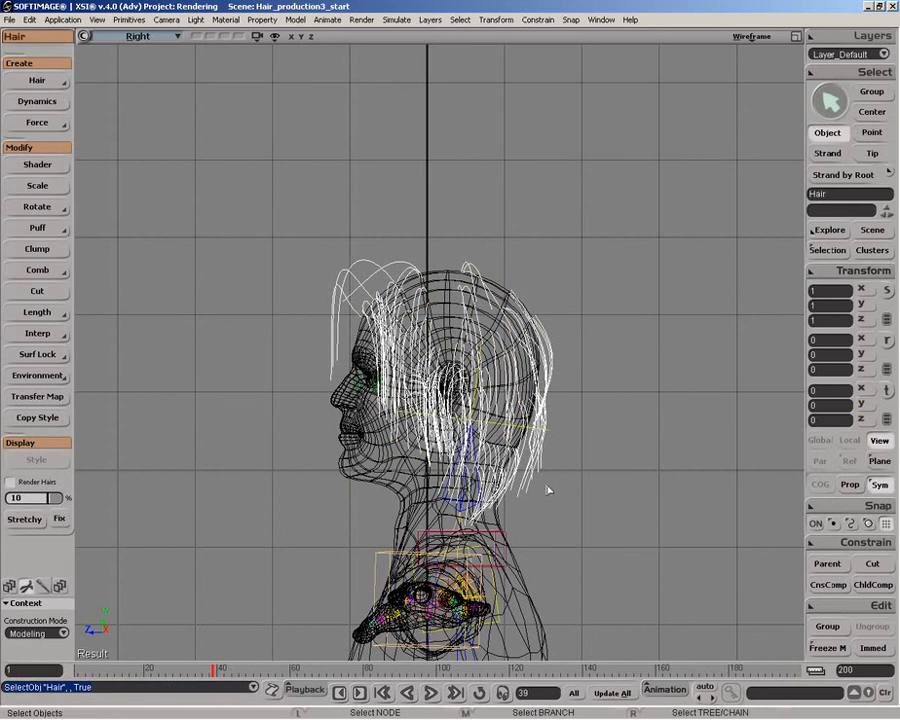
click(829, 156)
drag(450, 494, 577, 521)
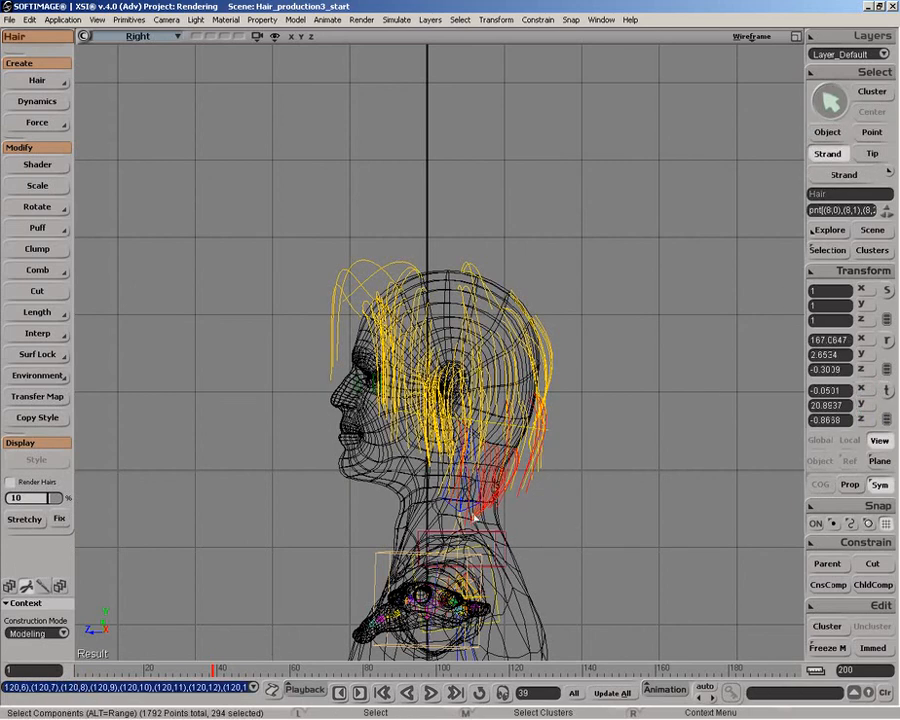
shift+drag(428, 485, 518, 521)
click(37, 185)
drag(347, 441, 316, 467)
Return to the Camera viewport, reselect the hair, and examine it from the front in an enlarged view.
key(space)
click(637, 229)
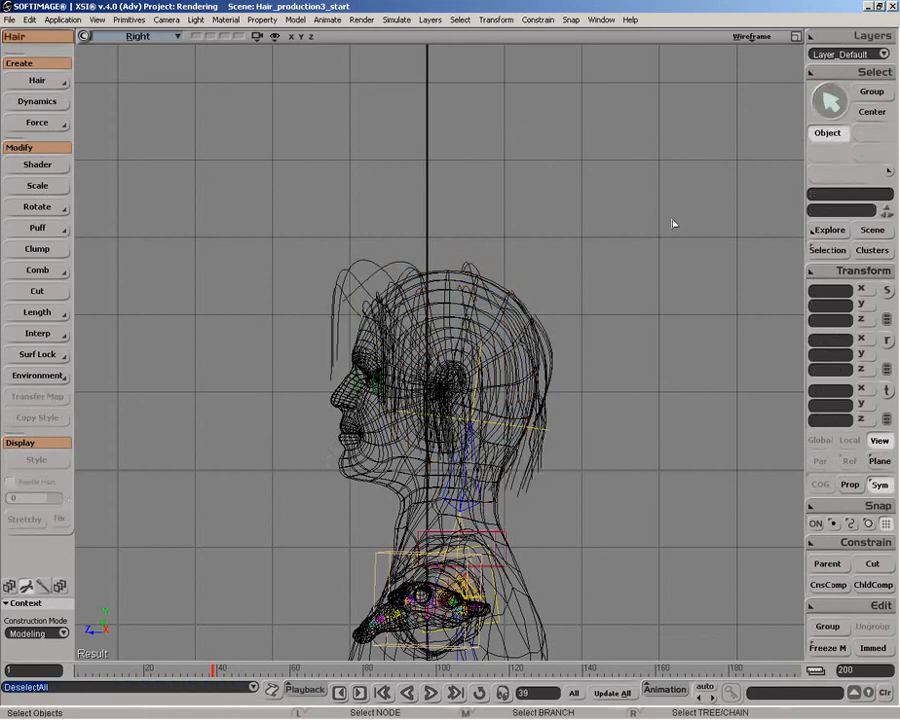
click(796, 37)
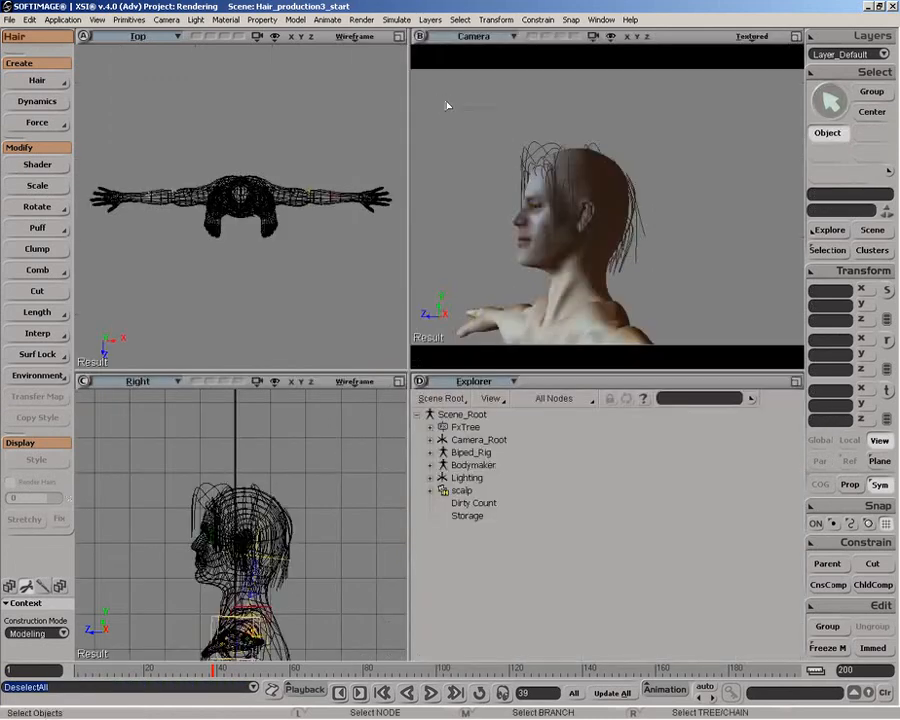
key(o)
drag(562, 242, 629, 250)
key(space)
click(670, 272)
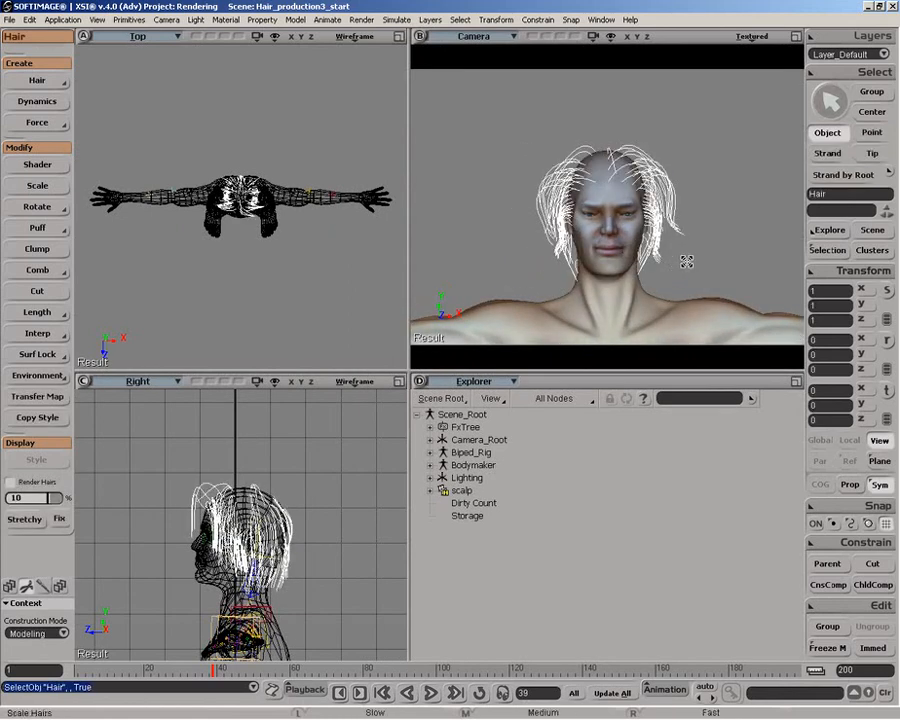
click(796, 37)
key(o)
drag(479, 380, 498, 461)
key(p)
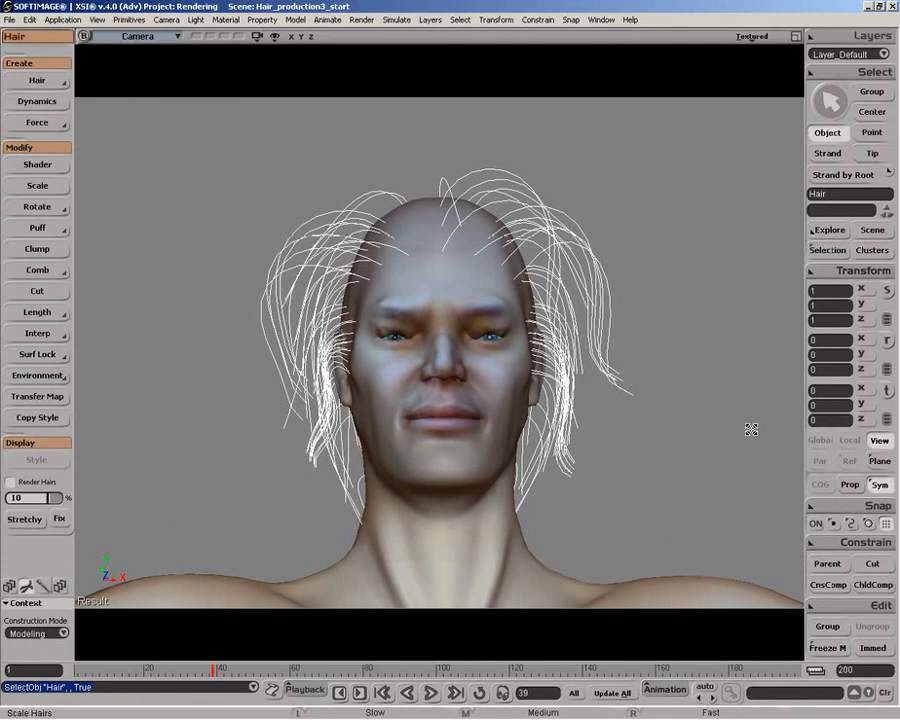